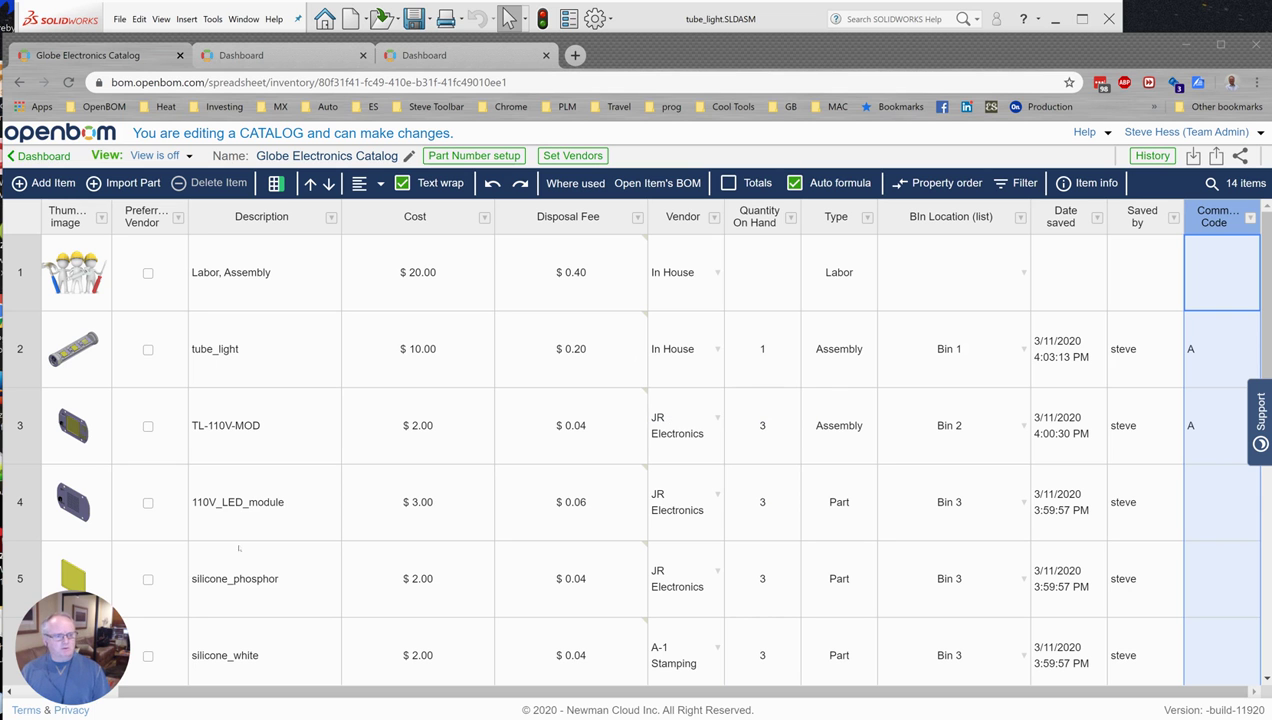
Step: Look over the items and property columns of the Globe Electronics Catalog, including the disposal fee formula
left_click_drag(289, 690, 176, 690)
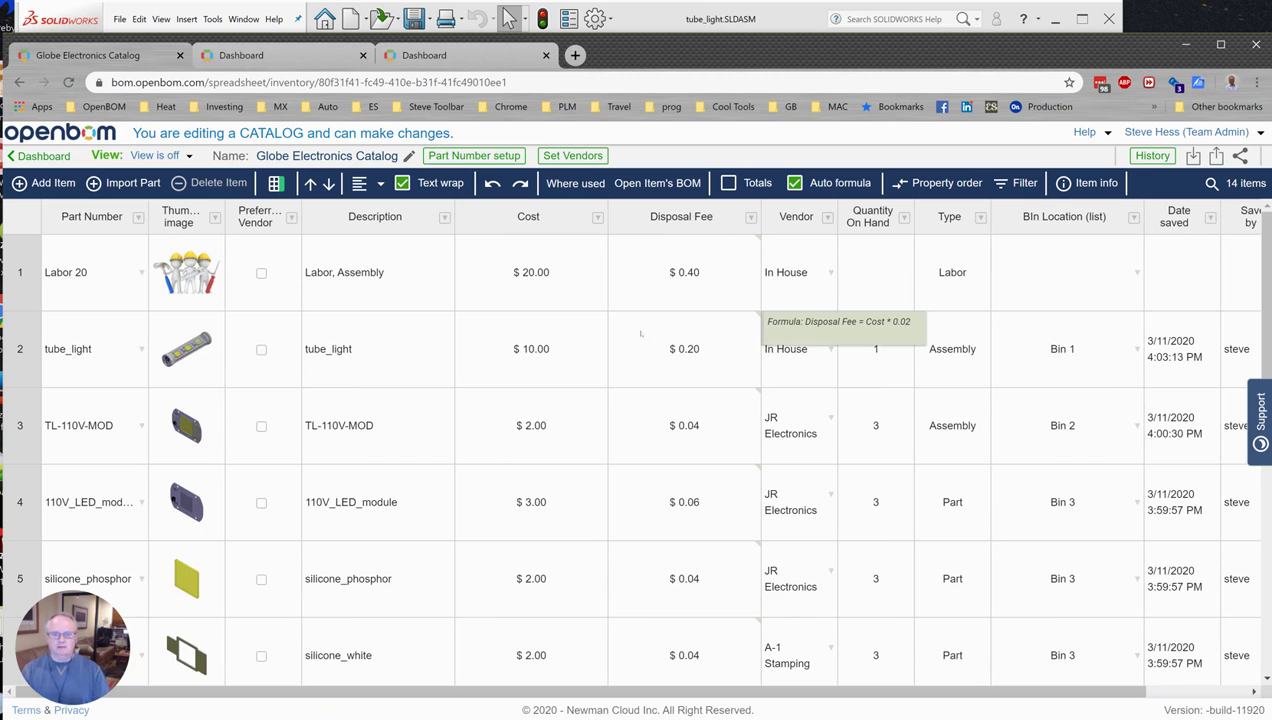
scroll(663, 508, "down", 6)
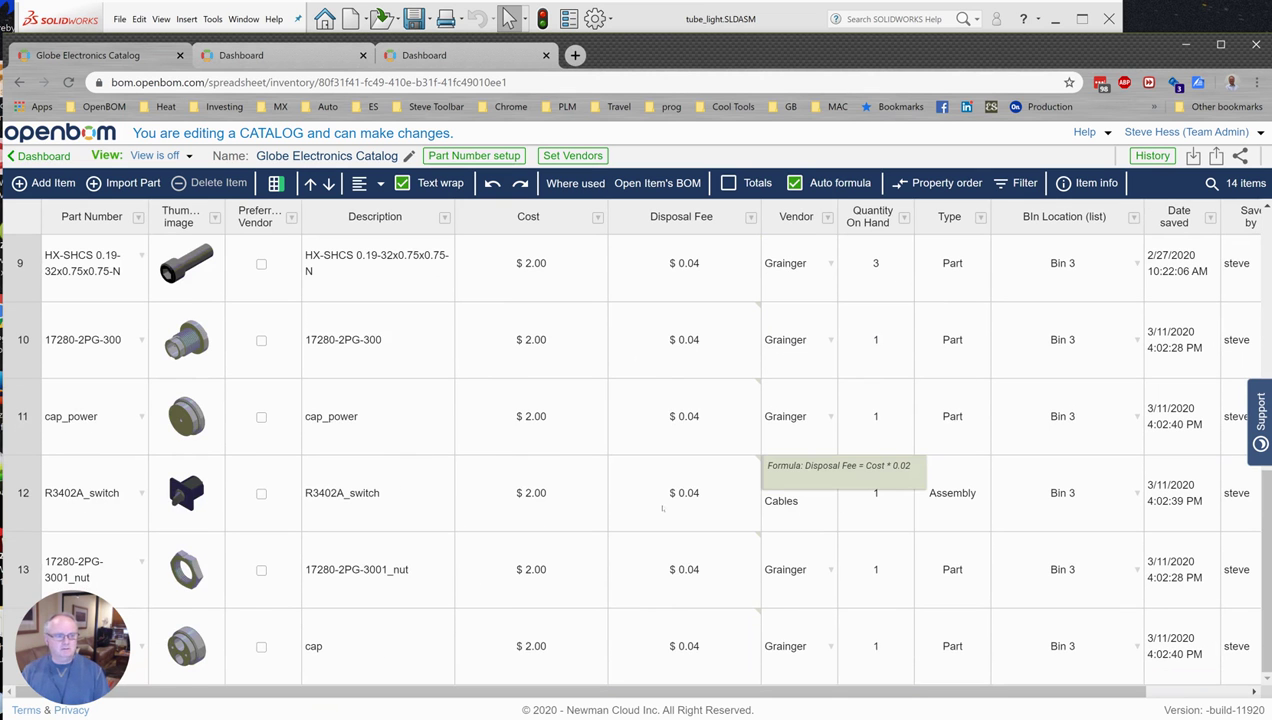
scroll(516, 506, "up", 6)
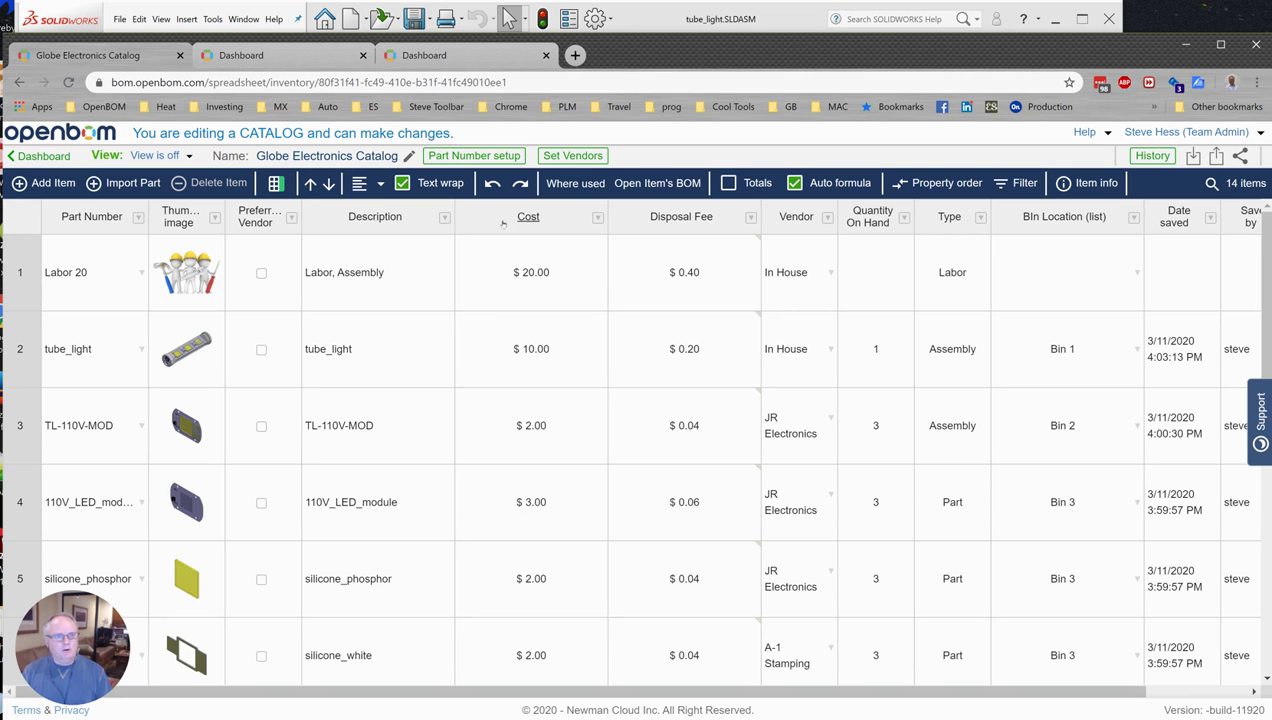
Step: Create a BOM from the dashboard with part number and name GlobeTemplateBom-1, using the Default template and no initial catalog
left_click(277, 62)
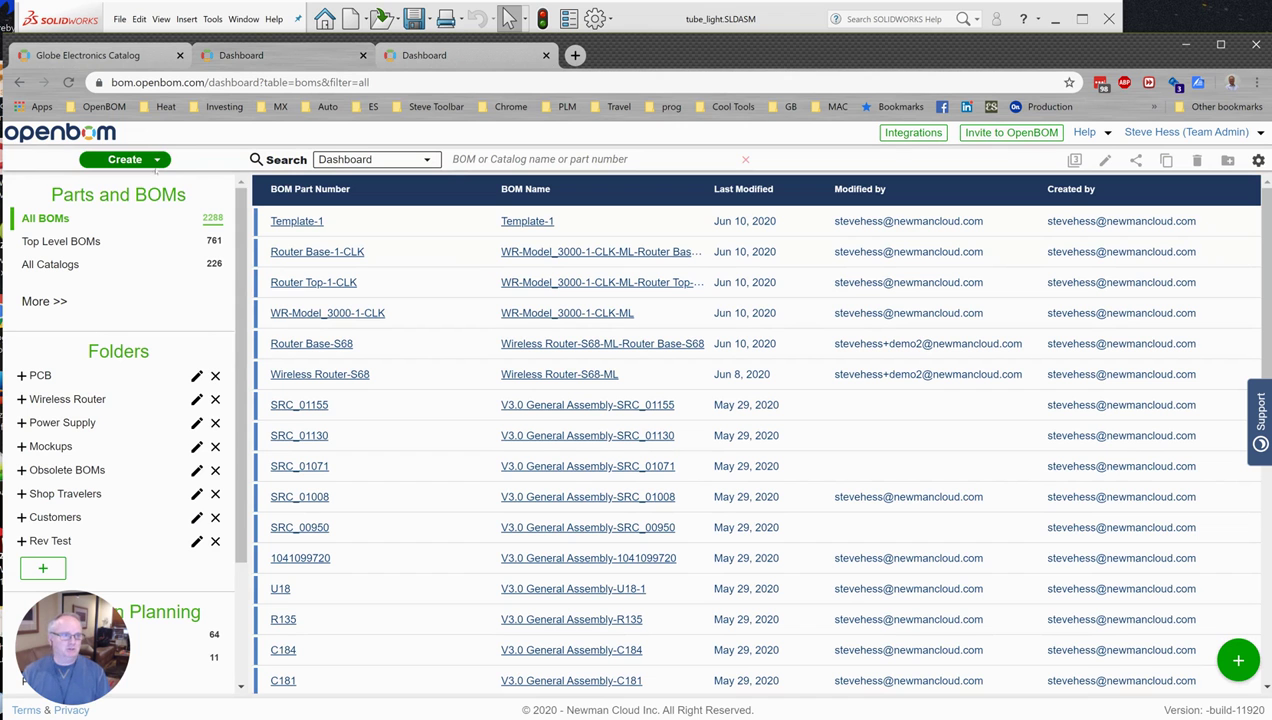
left_click(155, 163)
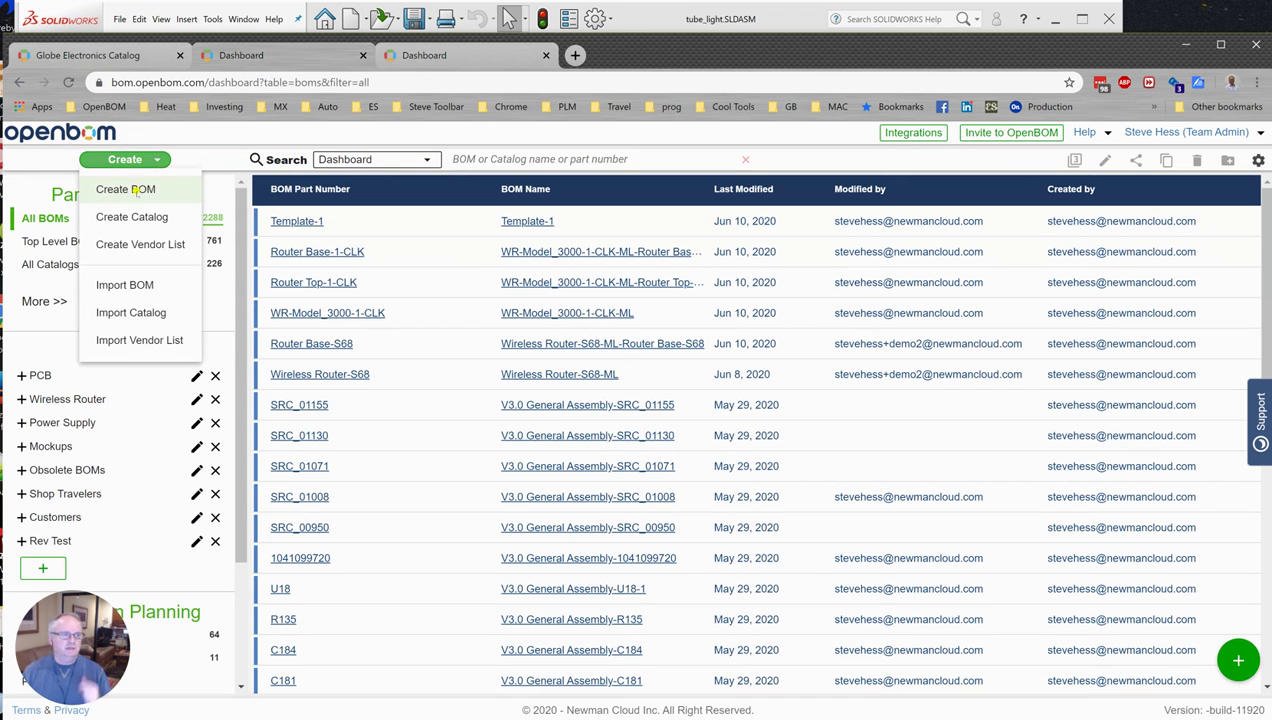
left_click(130, 190)
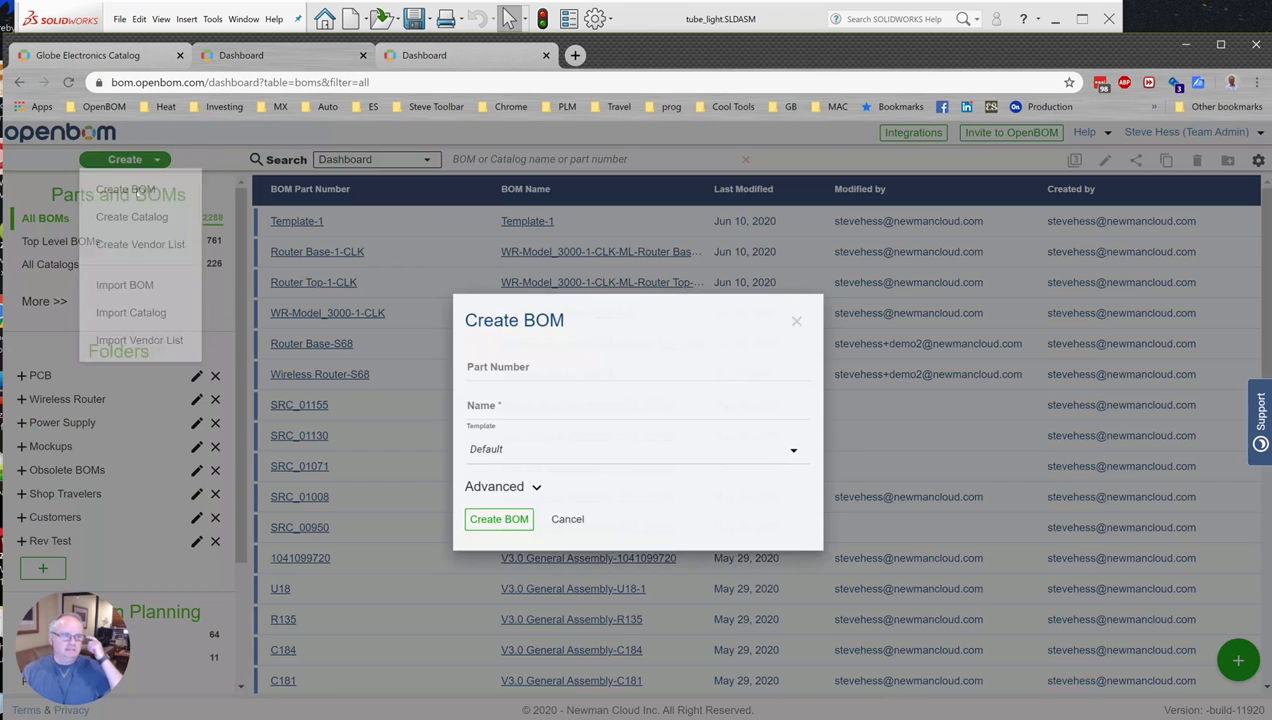
left_click(533, 365)
type("T")
key("BackSpace")
type("Globe")
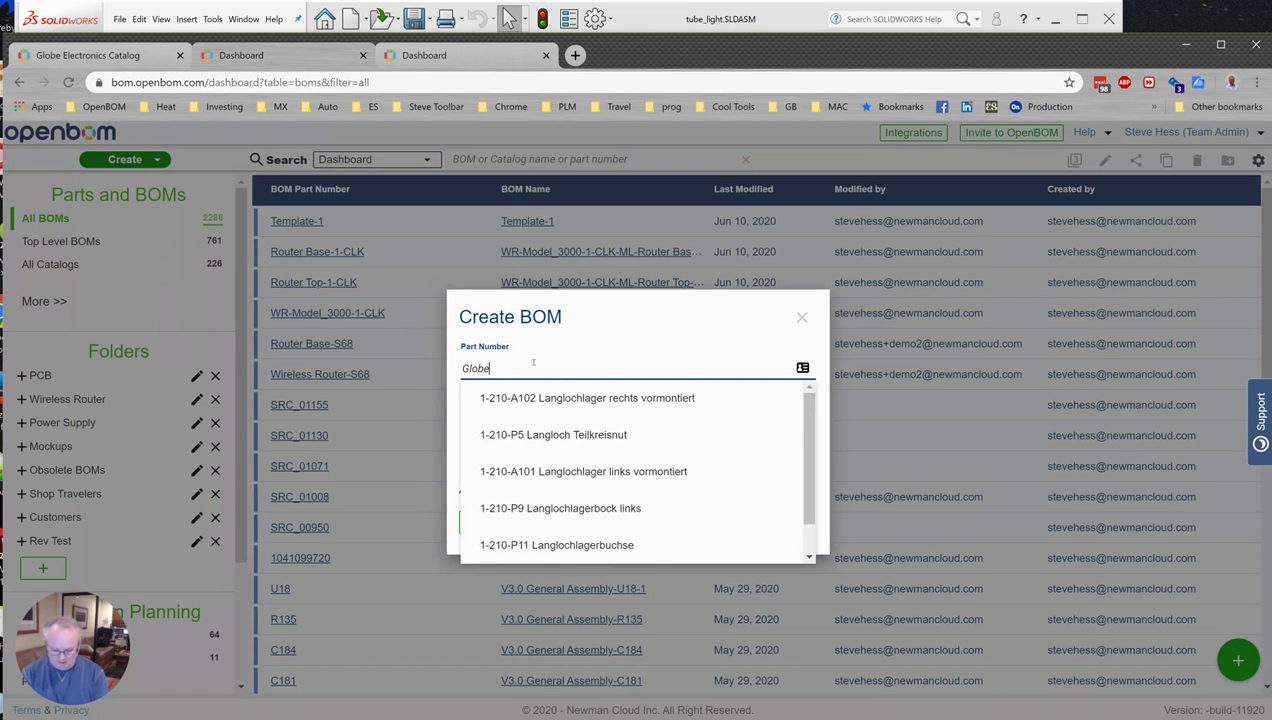
type("Template")
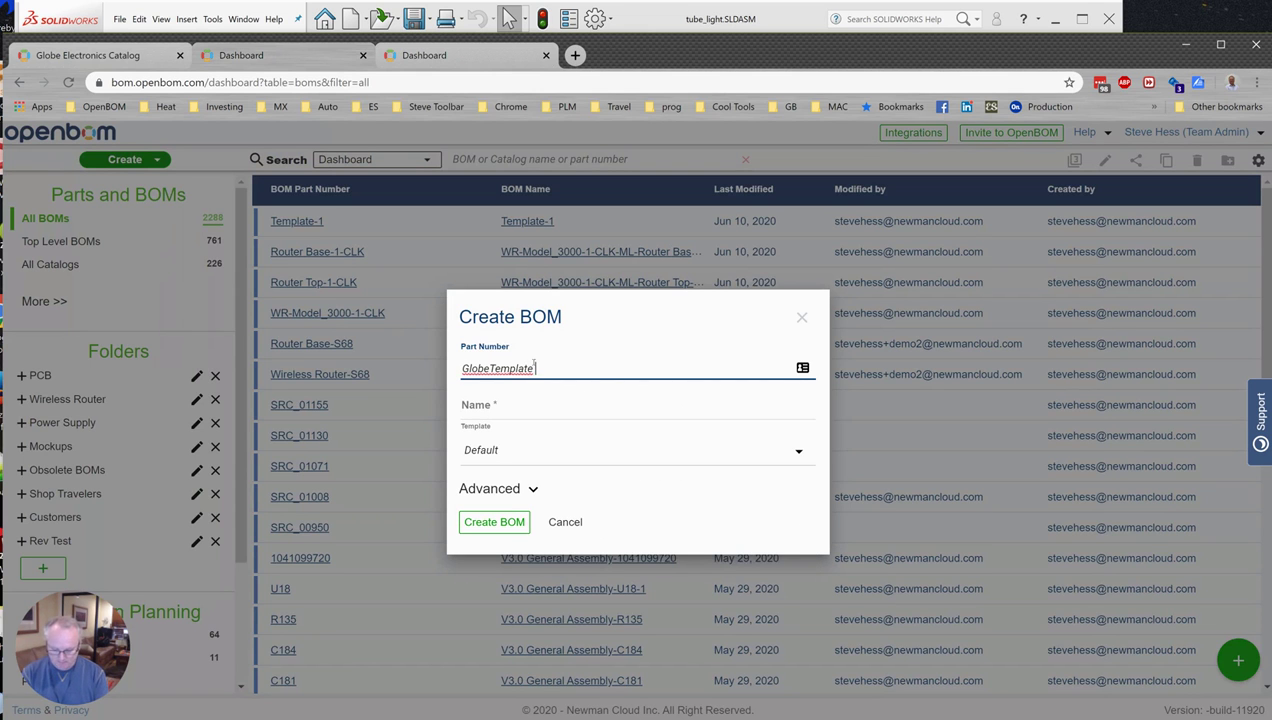
type("Bom-1")
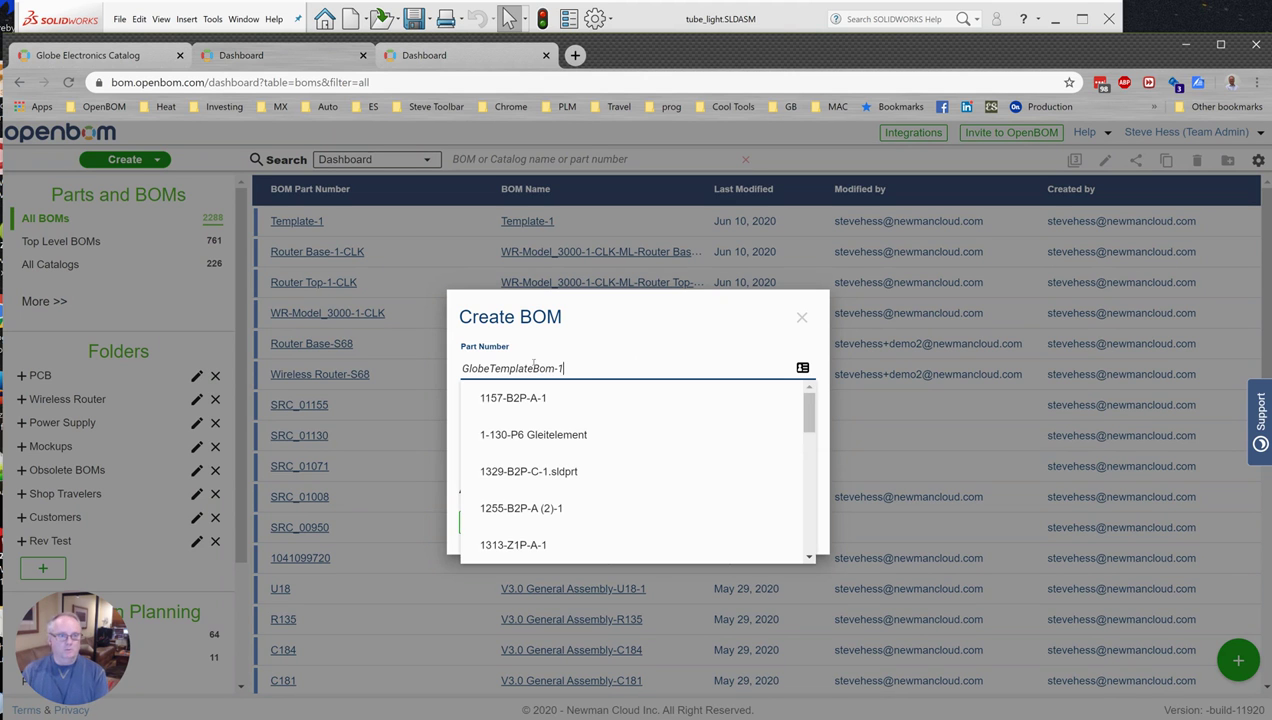
left_click(598, 355)
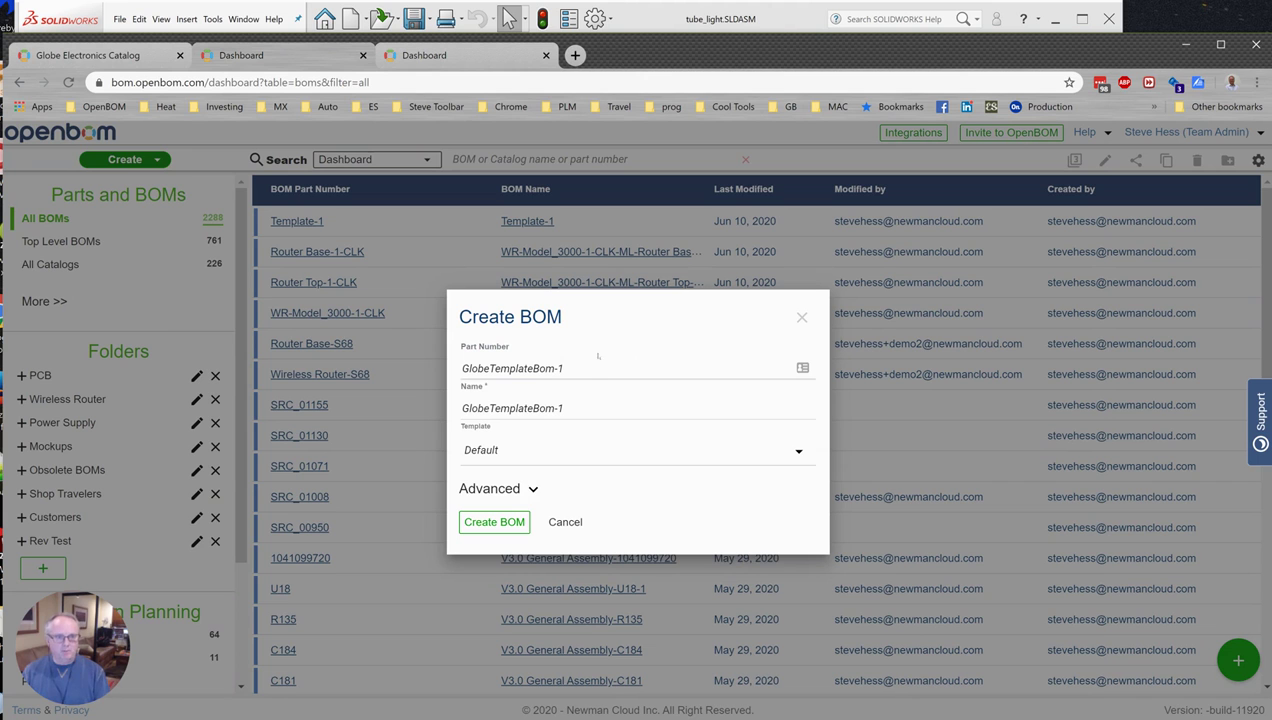
left_click(534, 490)
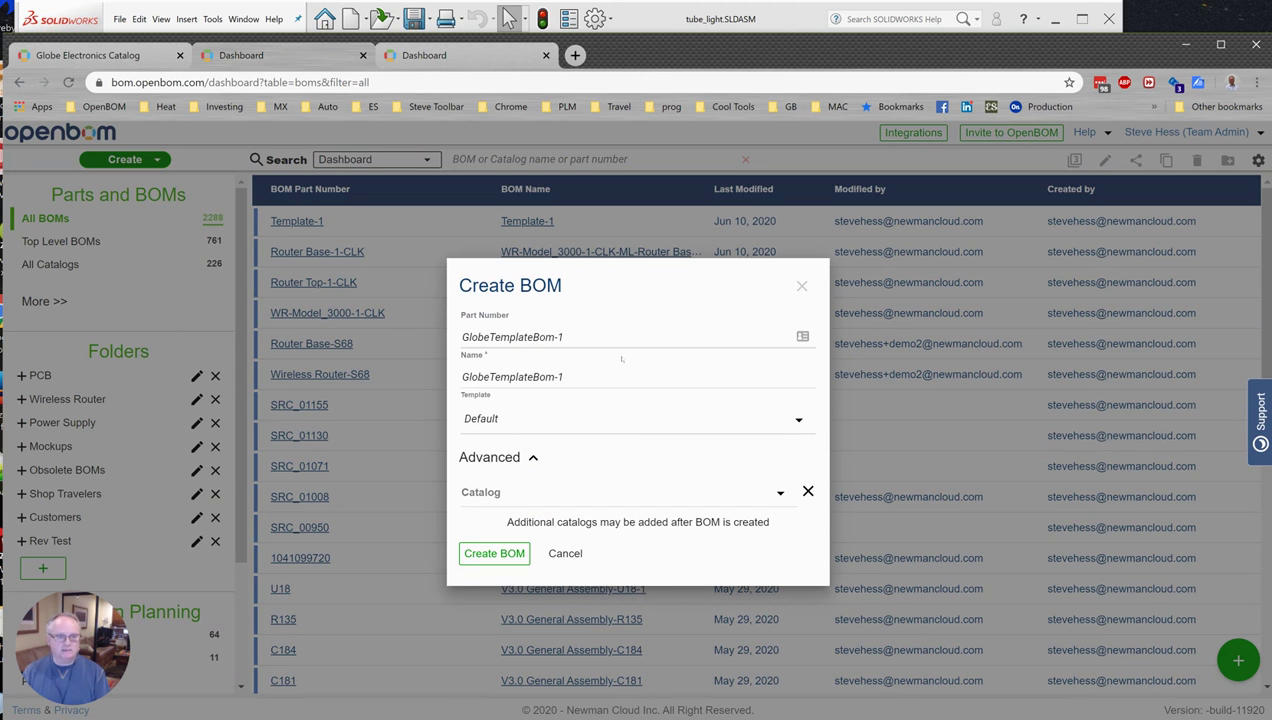
left_click(505, 550)
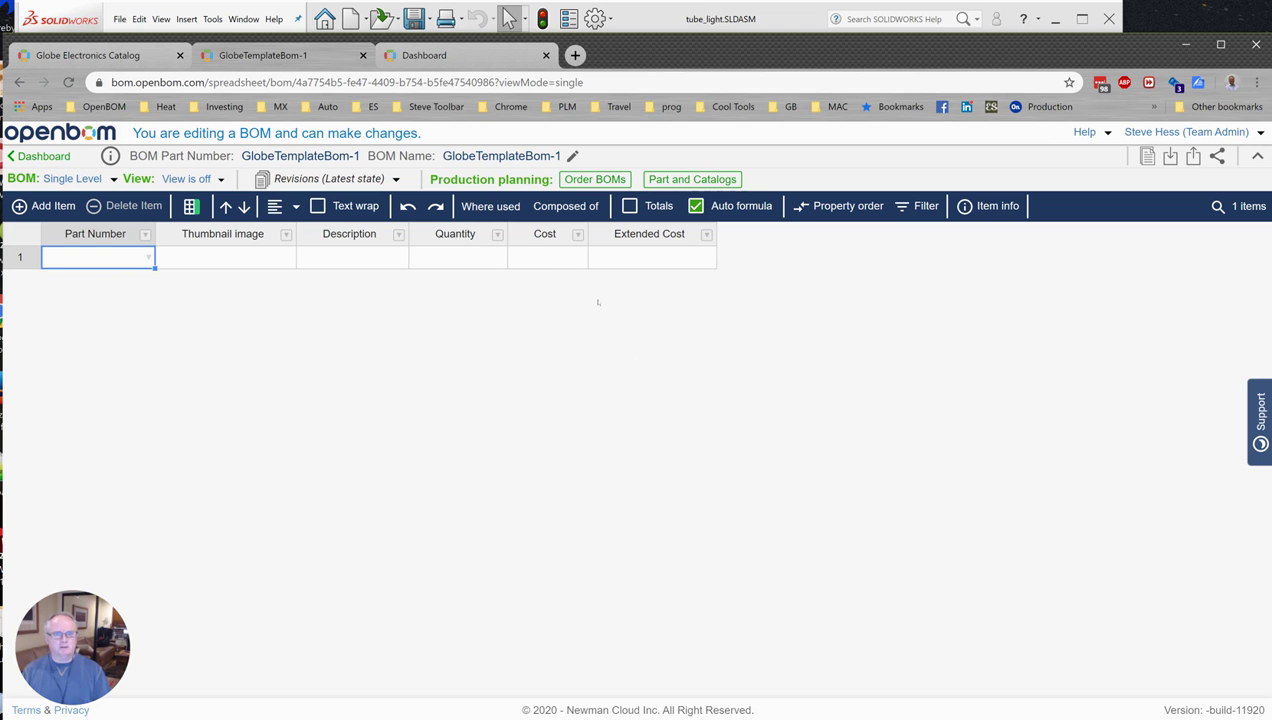
Step: Assign the Globe Electronics Catalog to the BOM and delete the duplicate Description, Thumbnail image and Cost properties from it
left_click(688, 181)
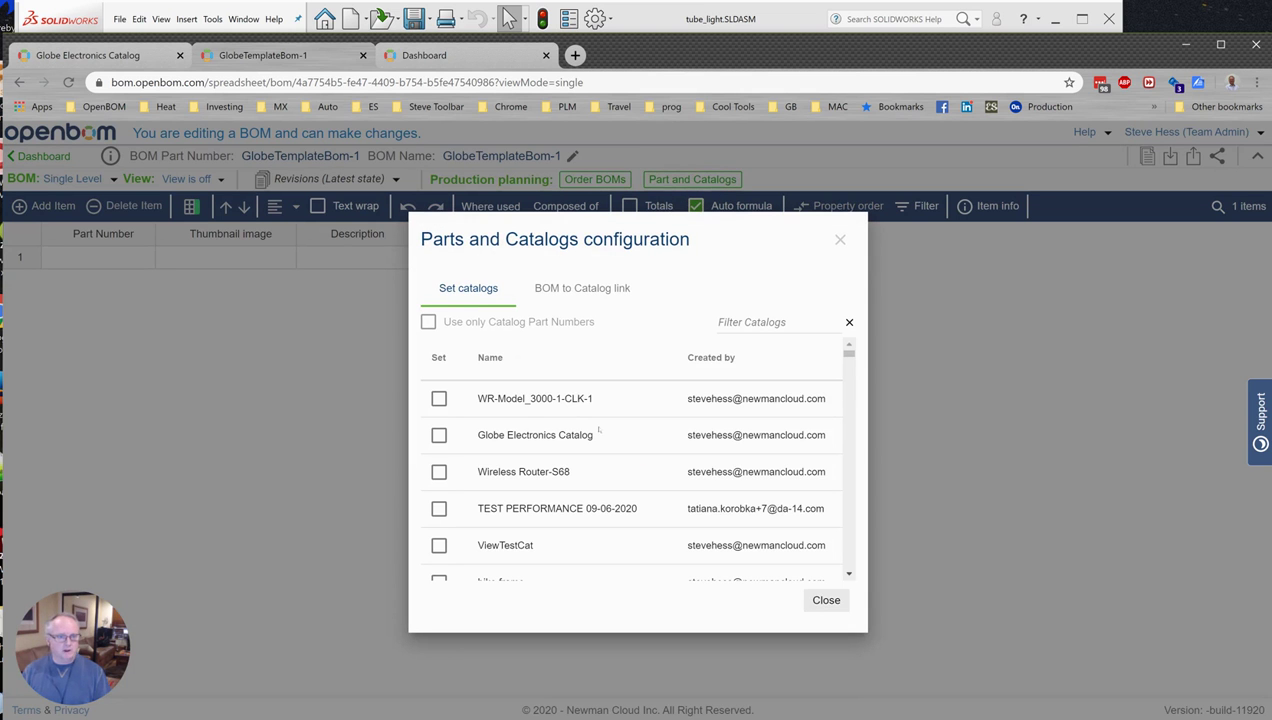
left_click(437, 436)
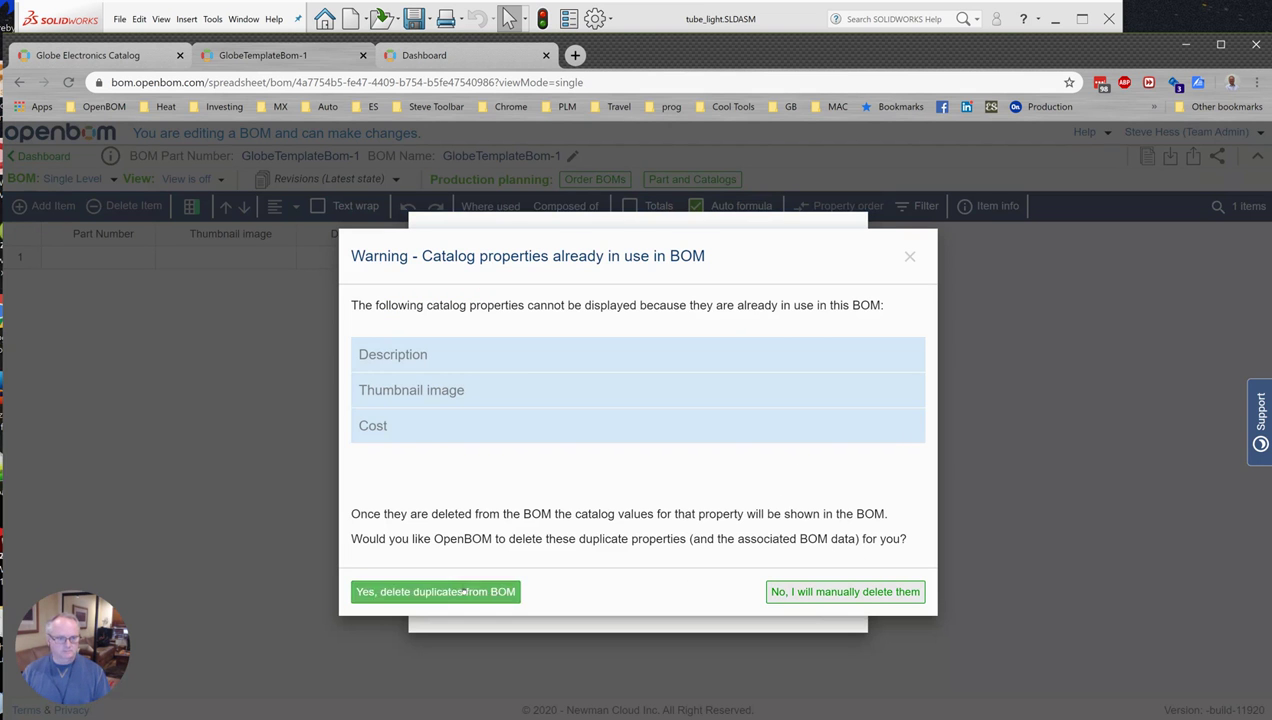
left_click(463, 591)
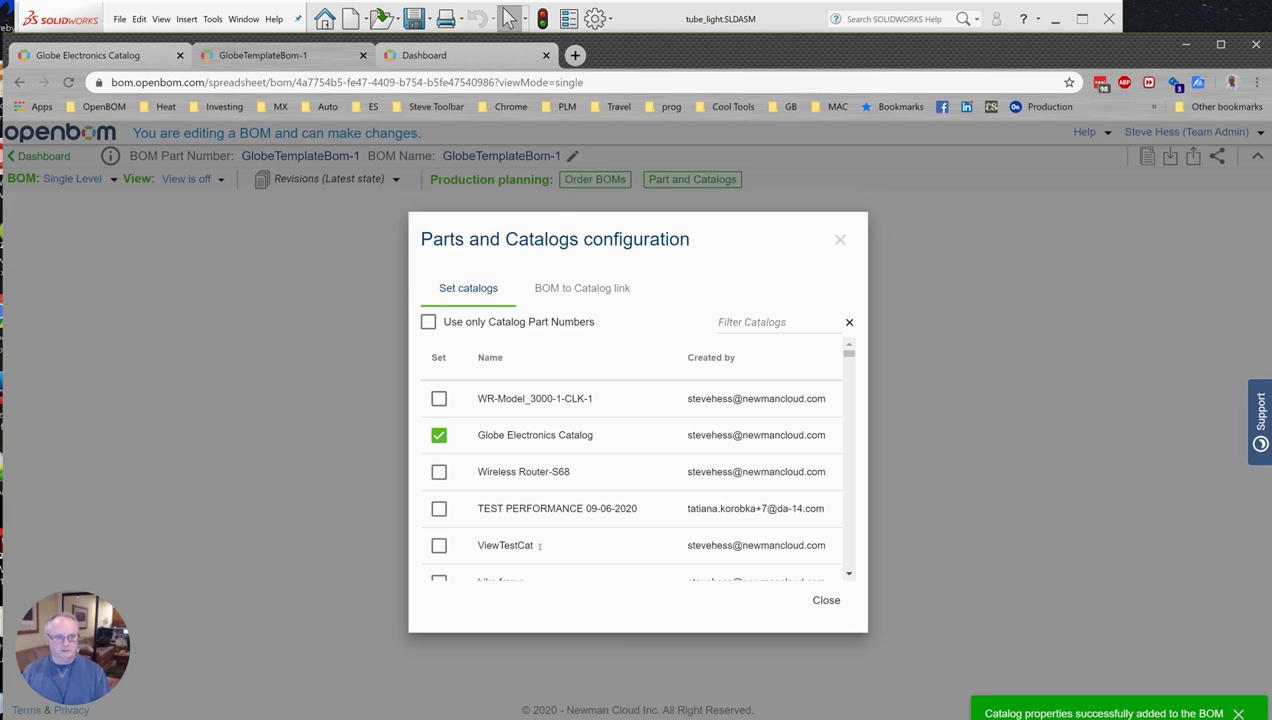
left_click(826, 600)
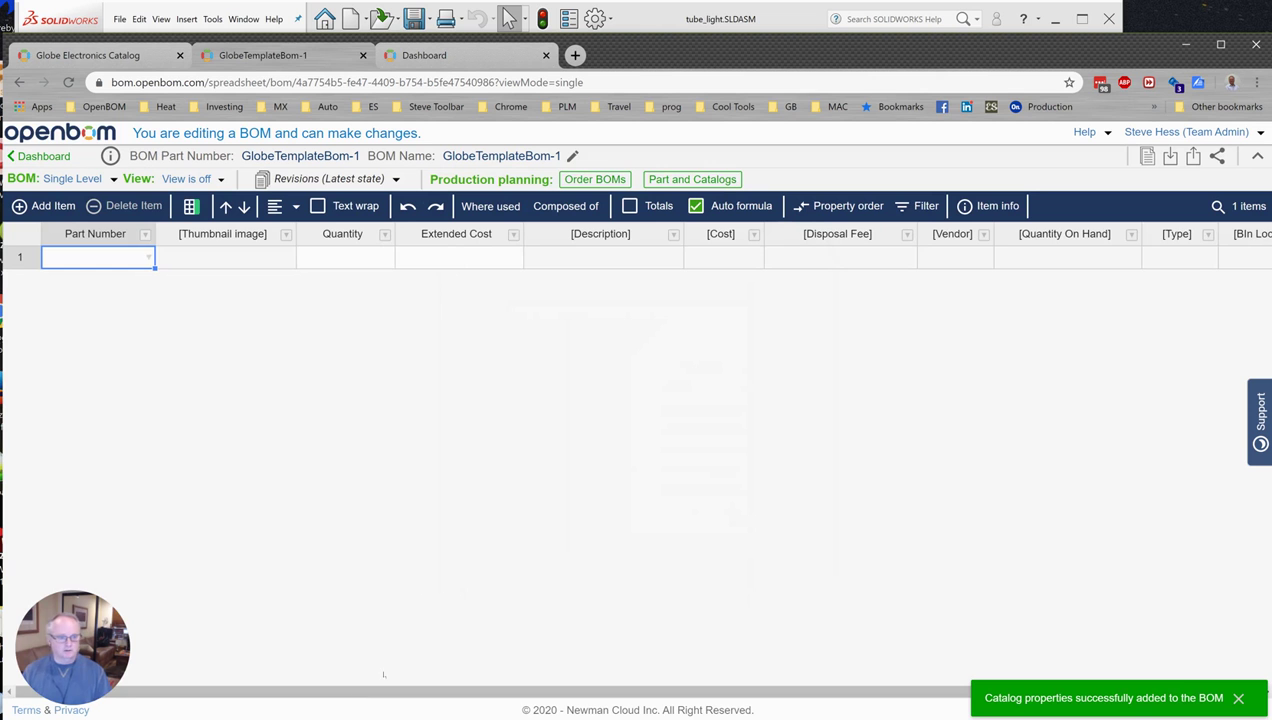
Step: Define the Extended Cost formula as Cost * Quantity, applied to all rows
left_click_drag(355, 696, 661, 696)
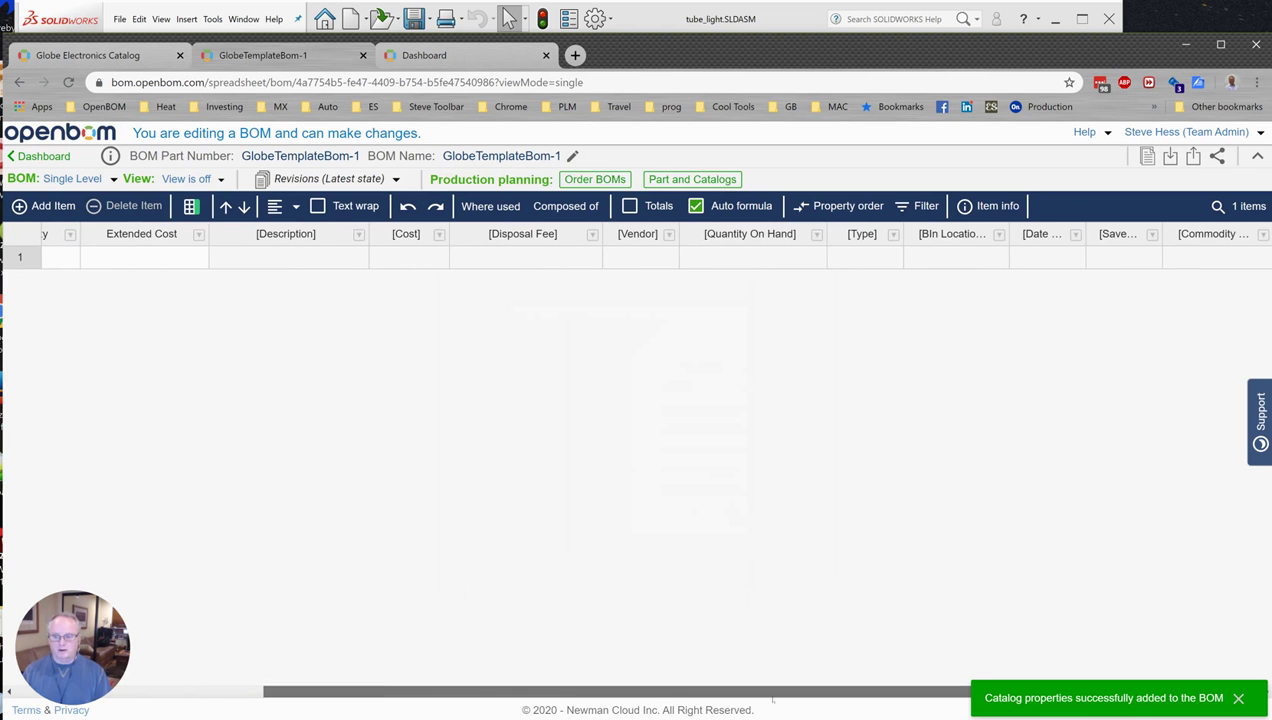
mouse_move(575, 696)
left_mouse_down()
mouse_move(345, 696)
mouse_move(559, 696)
left_mouse_up()
left_click_drag(710, 703, 815, 702)
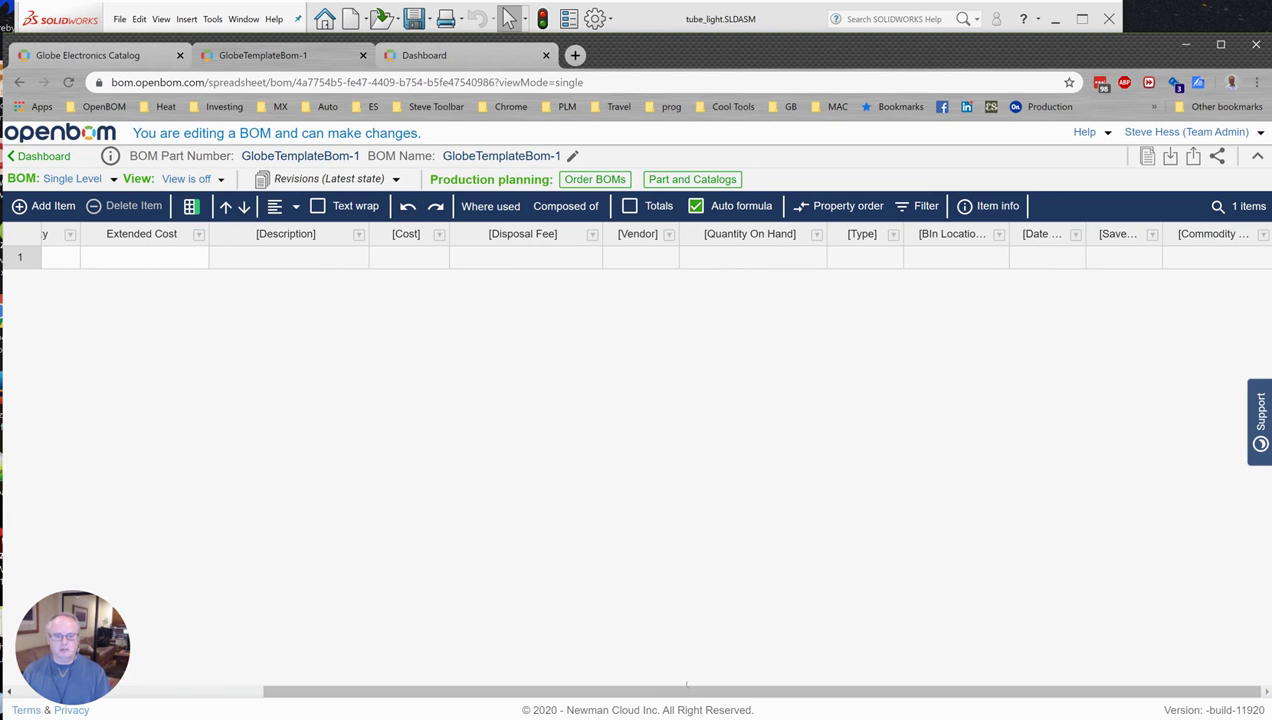
left_click_drag(687, 690, 424, 690)
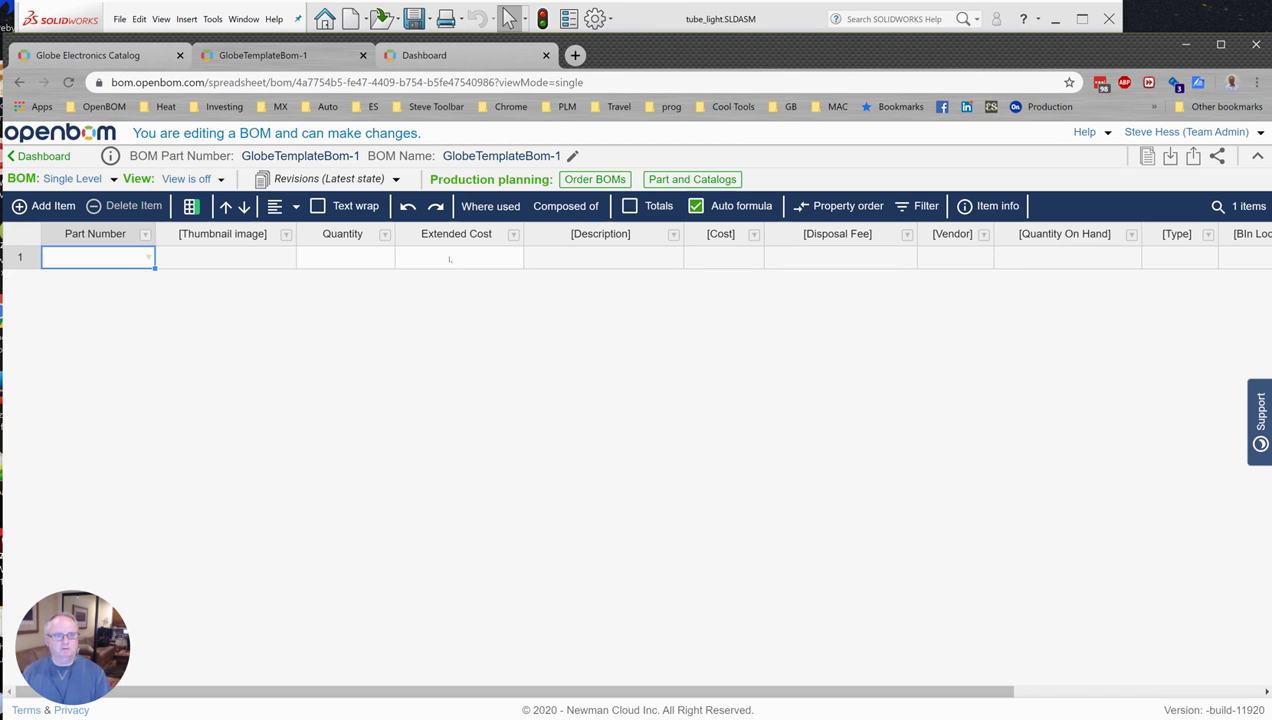
right_click(449, 259)
left_click(492, 513)
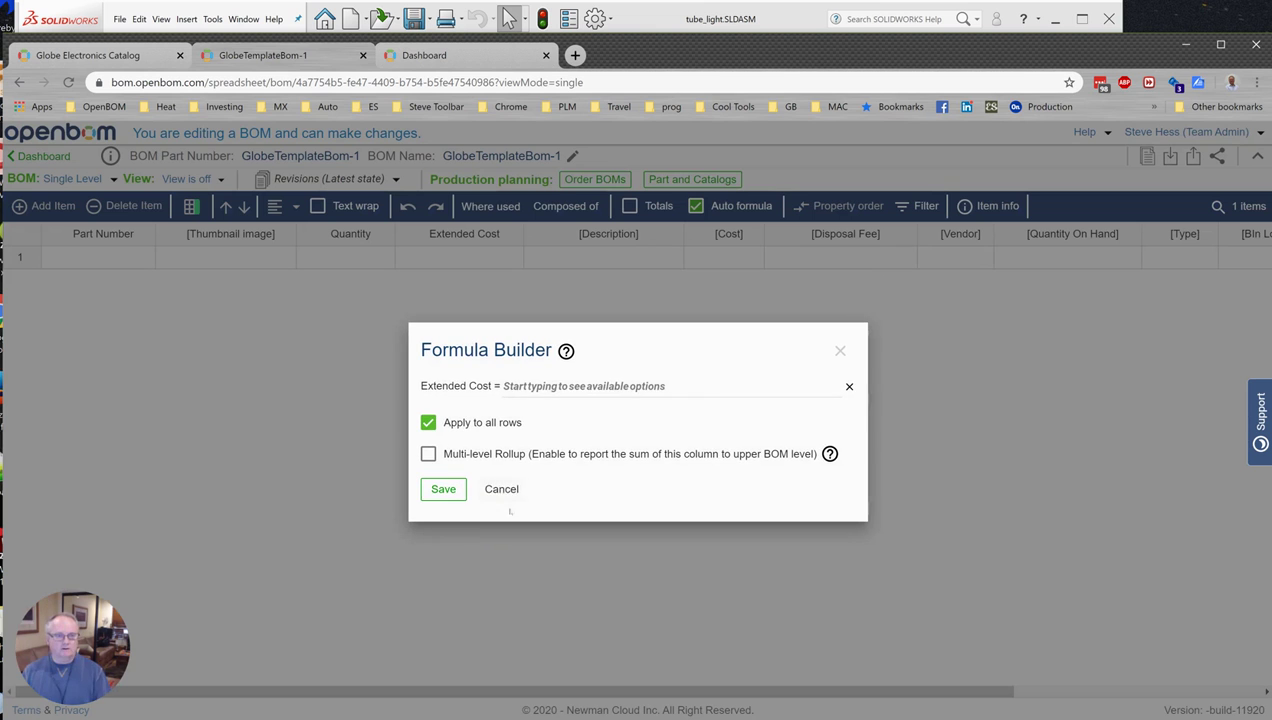
left_click(529, 391)
type("Cost +")
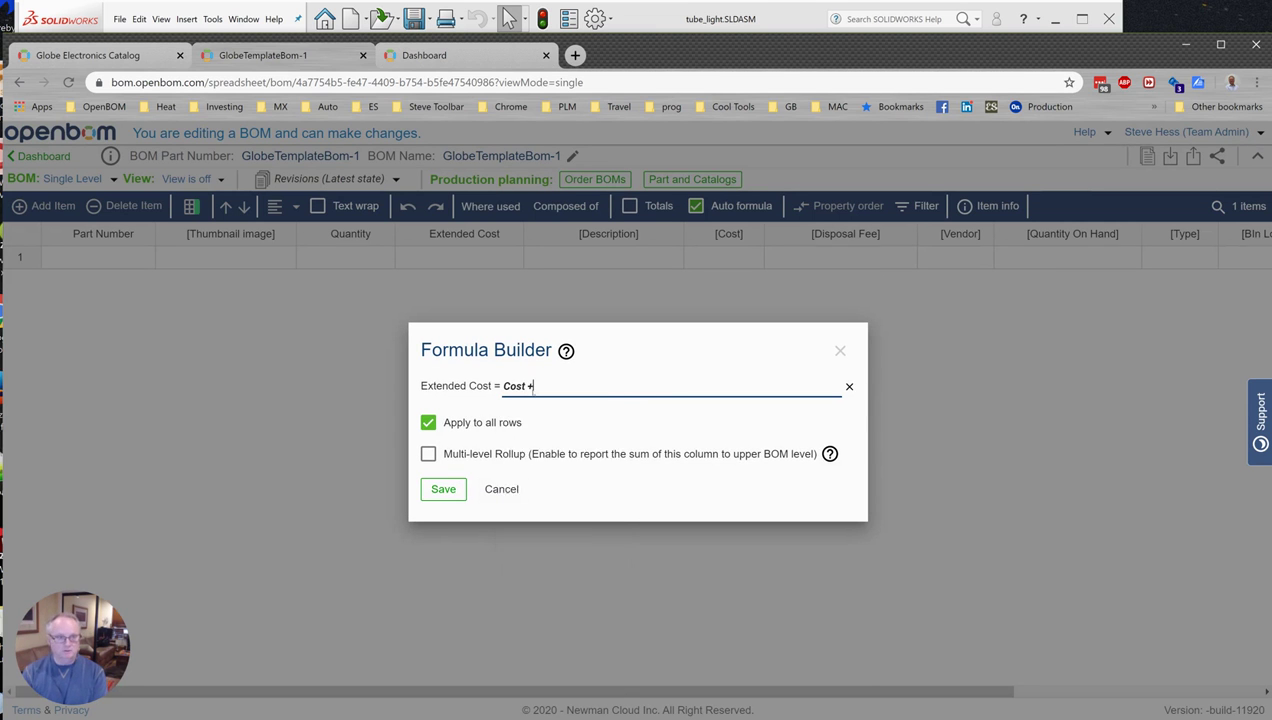
key("BackSpace")
type("*")
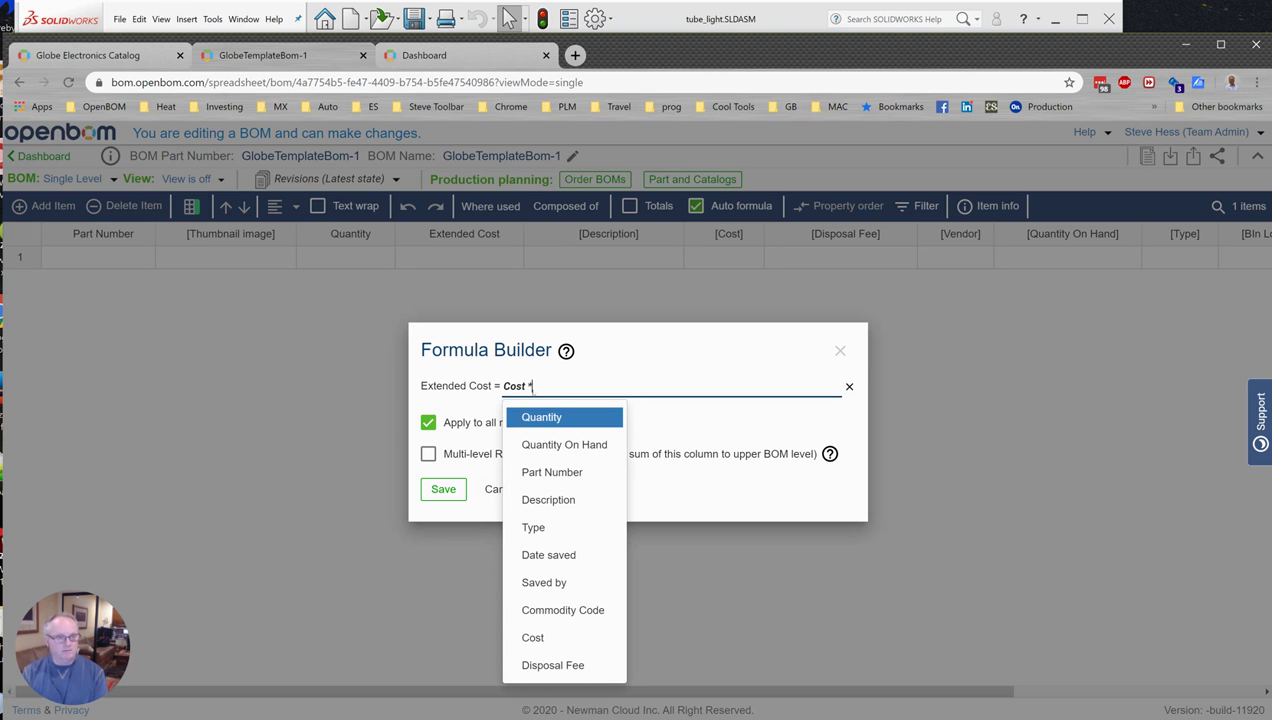
key("Return")
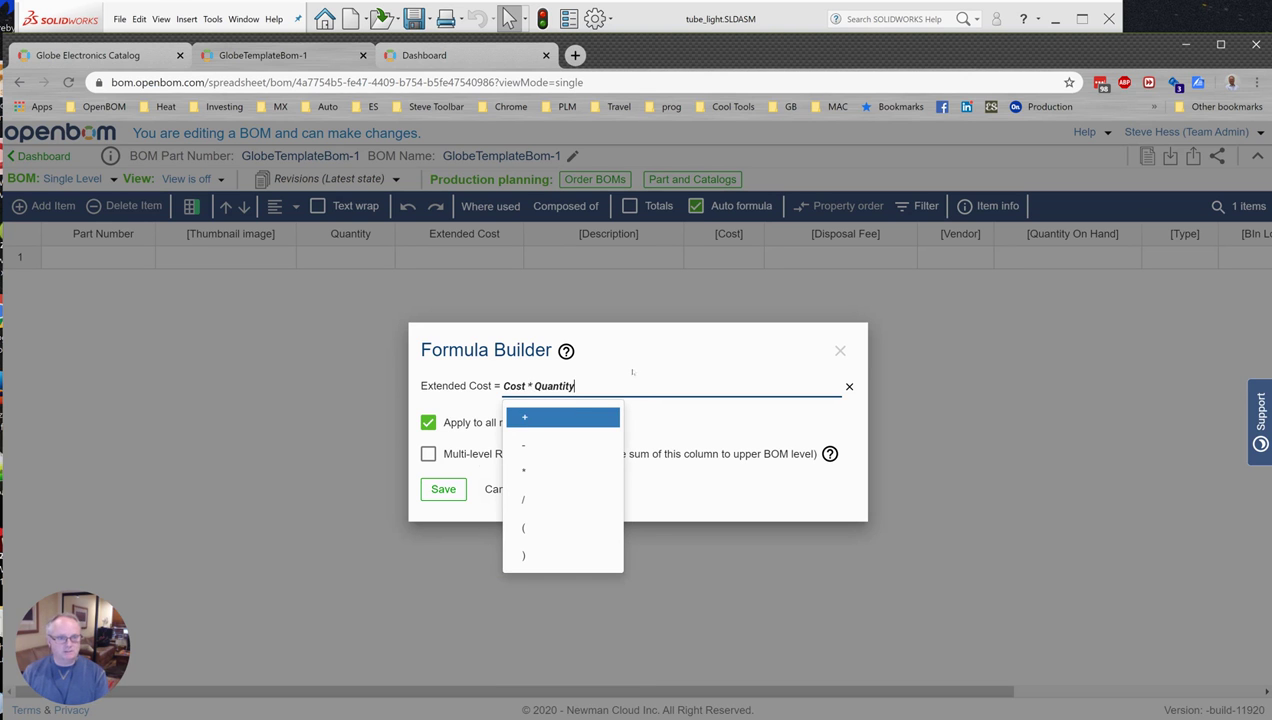
Step: Enable multi-level rollup for Extended Cost with Quantity as the quantity property, and save the formula
key("Down")
left_click(428, 454)
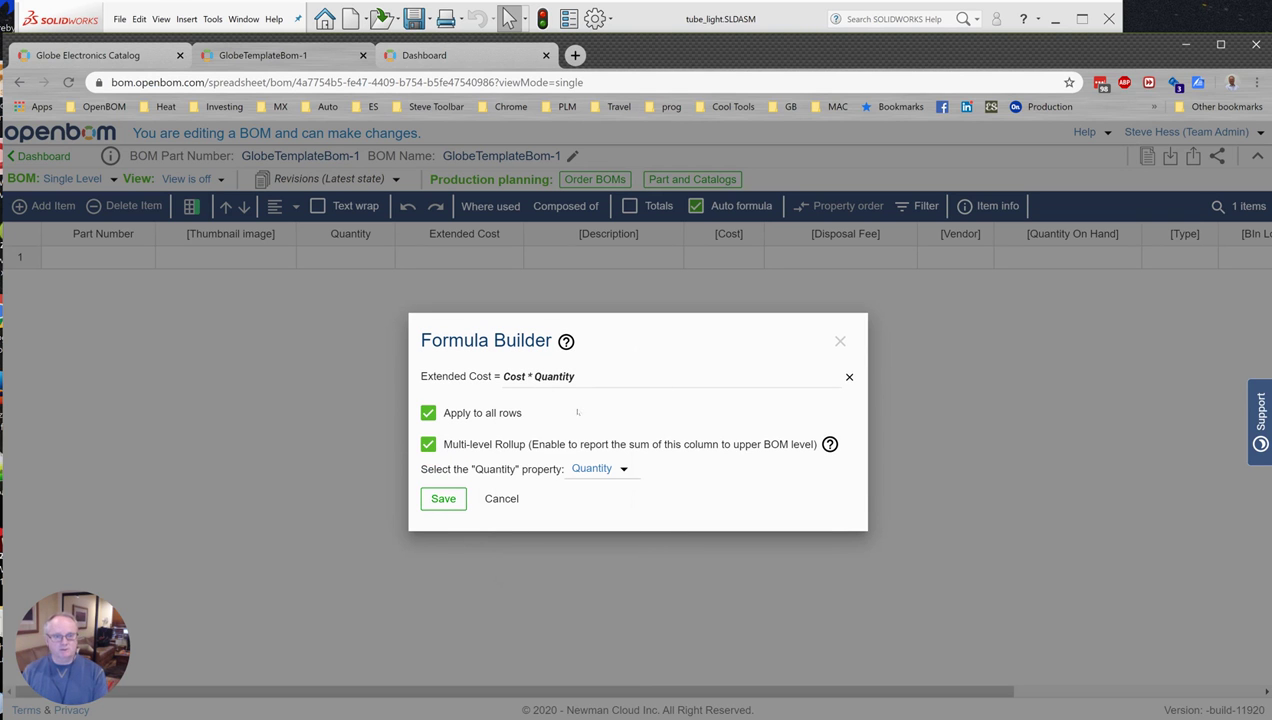
left_click(443, 499)
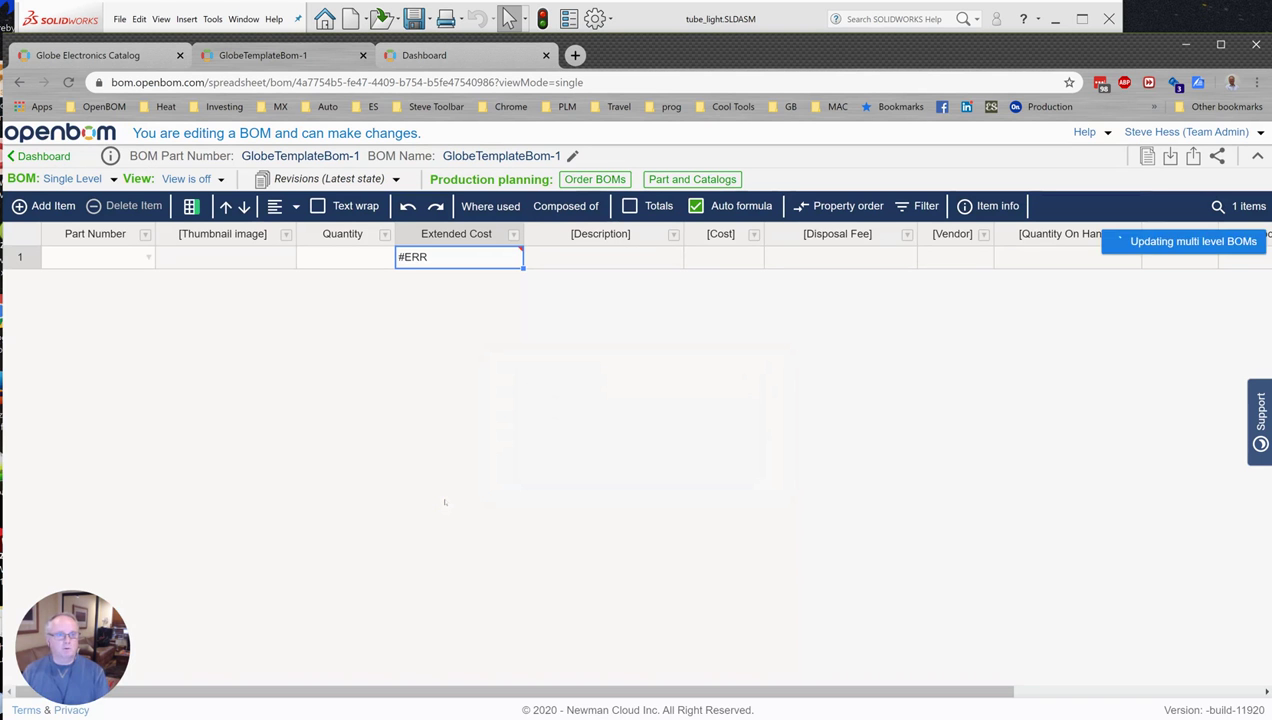
Step: Review the saved Extended Cost formula and its rollup settings, and close the formula without editing it
mouse_move(479, 262)
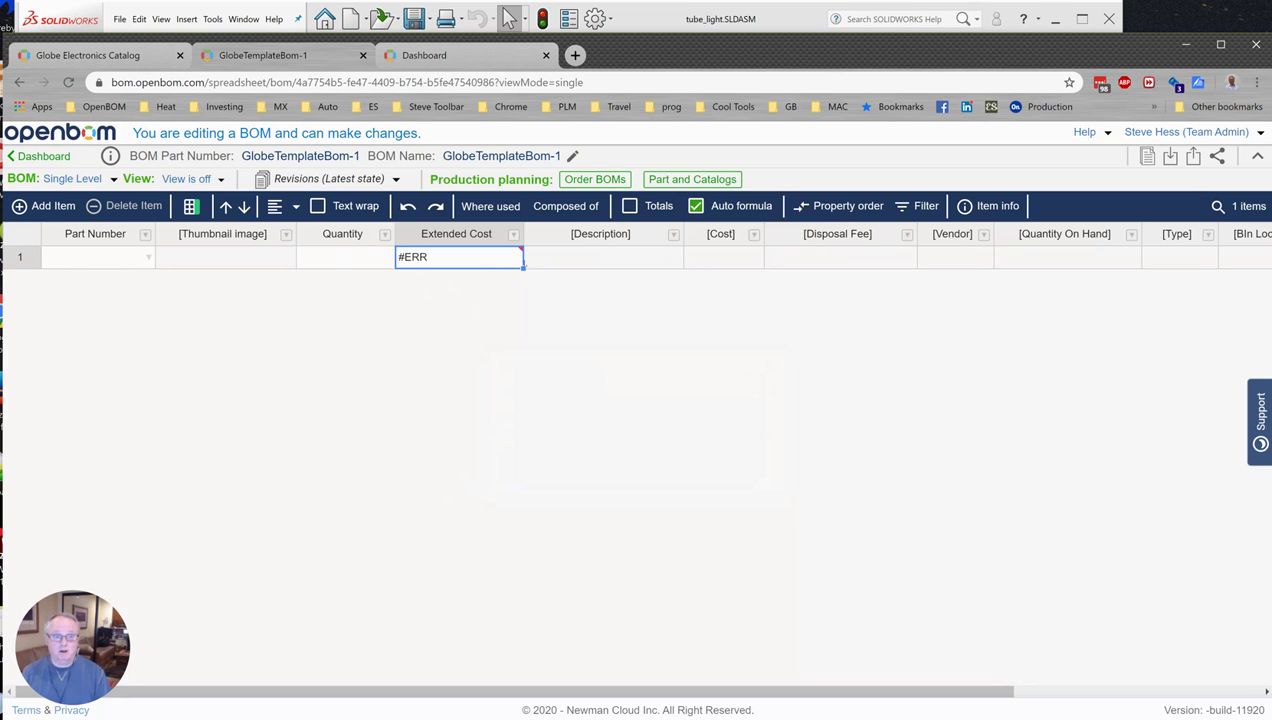
right_click(449, 260)
left_click(510, 513)
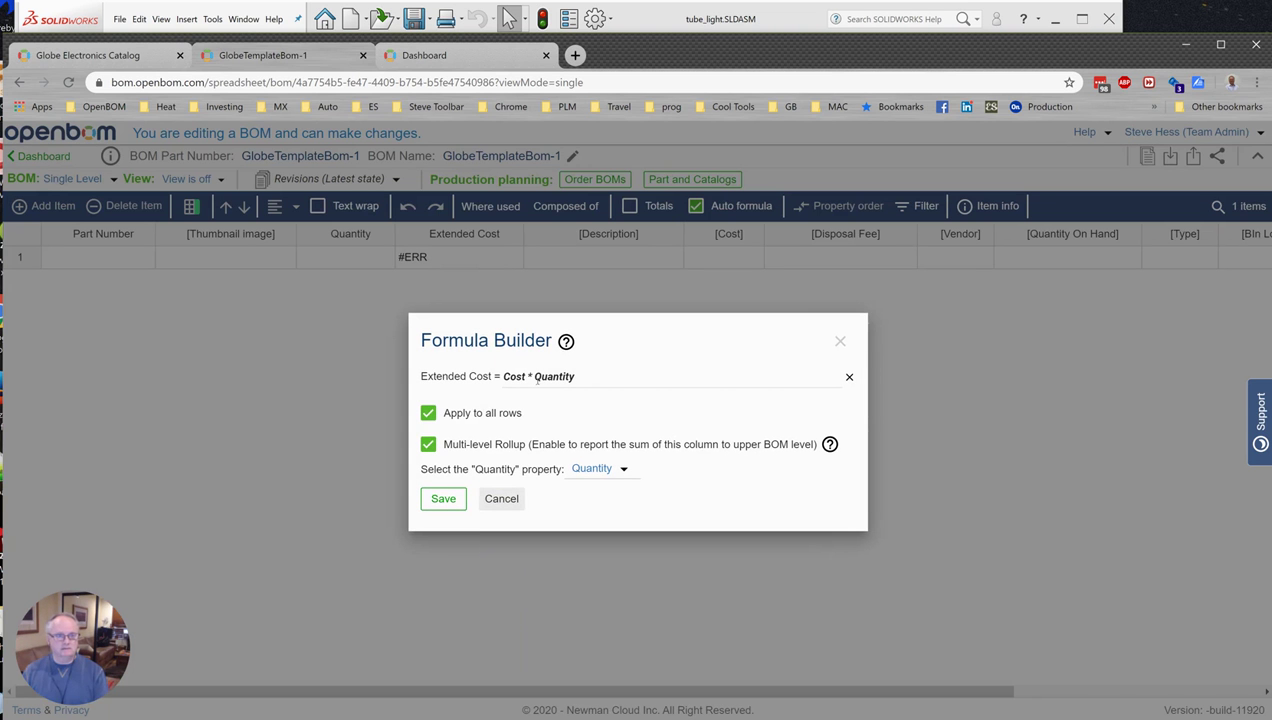
left_click(838, 341)
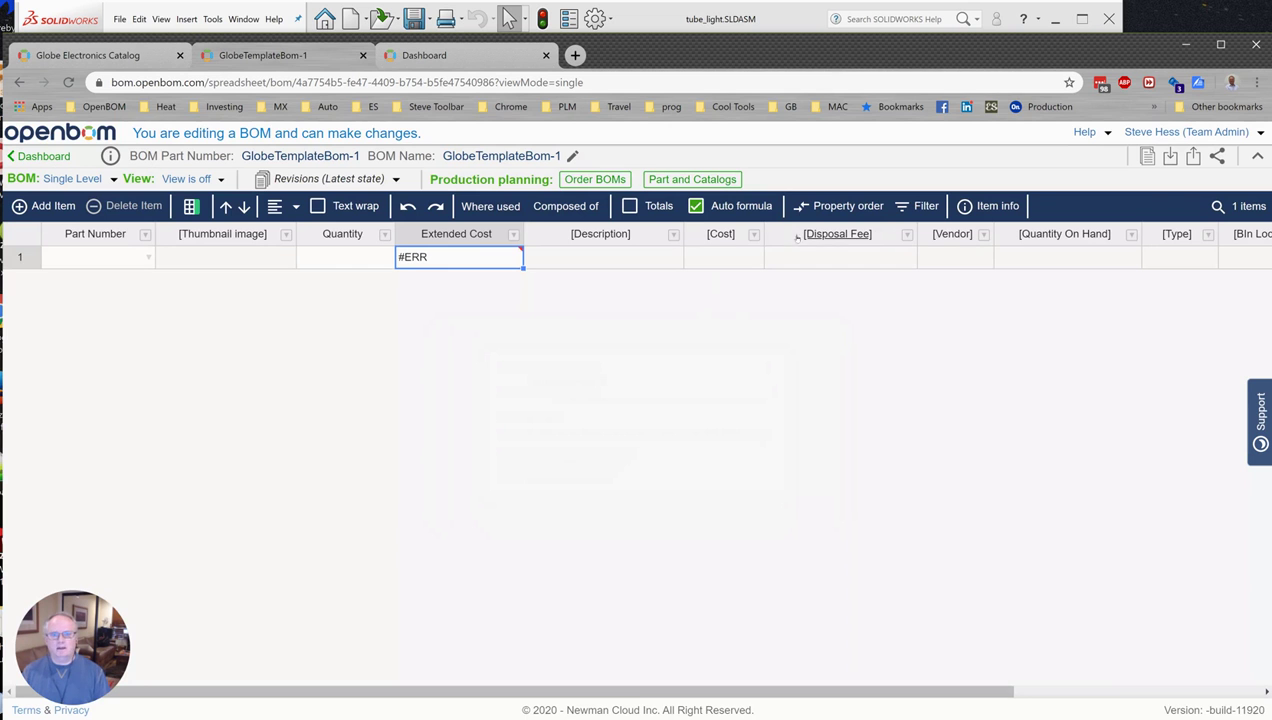
Step: Move the Cost property up two places so it sits between Quantity and Extended Cost, and apply the new property order
left_click(840, 206)
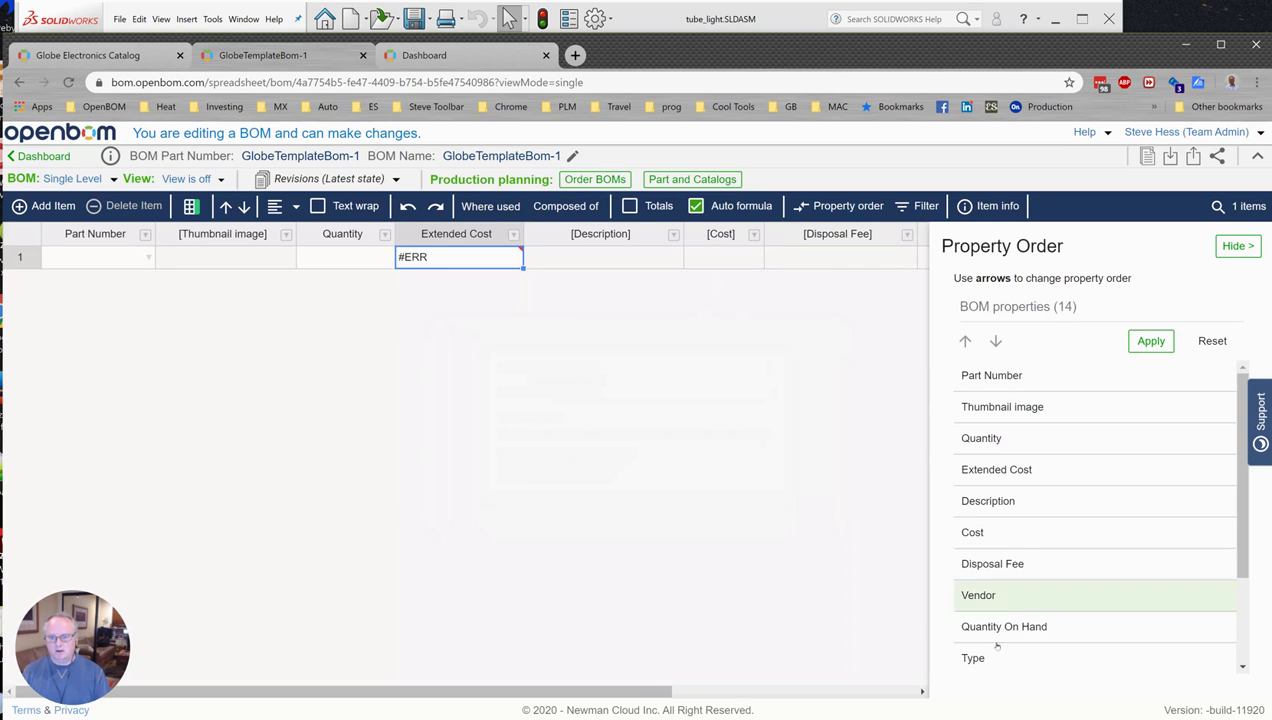
left_click(1006, 532)
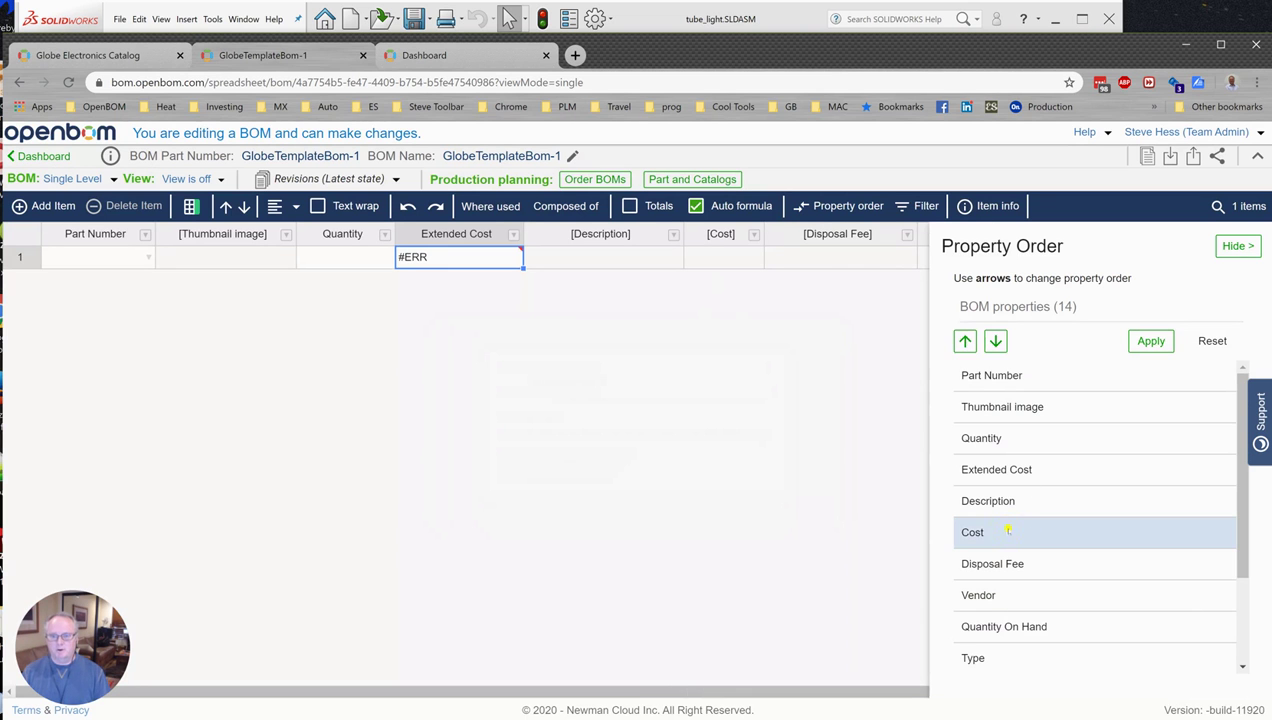
left_click(965, 341)
left_click(965, 341)
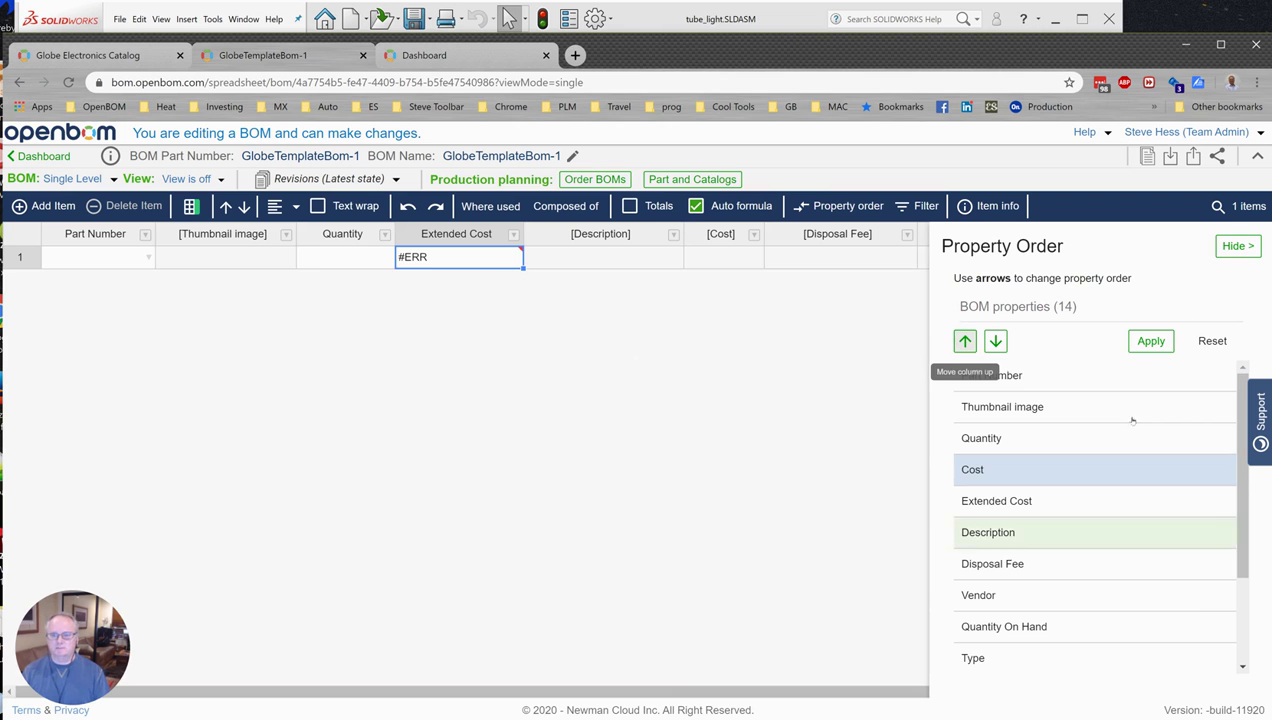
left_click(1151, 341)
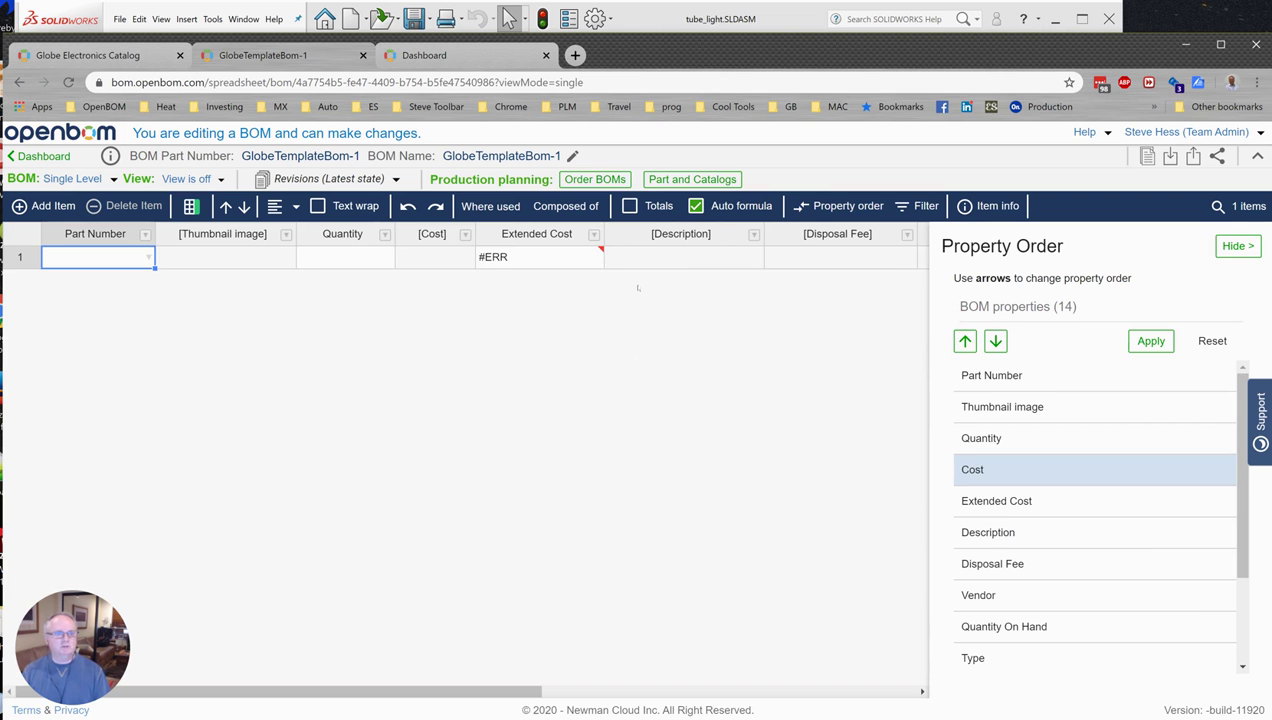
left_click(1230, 246)
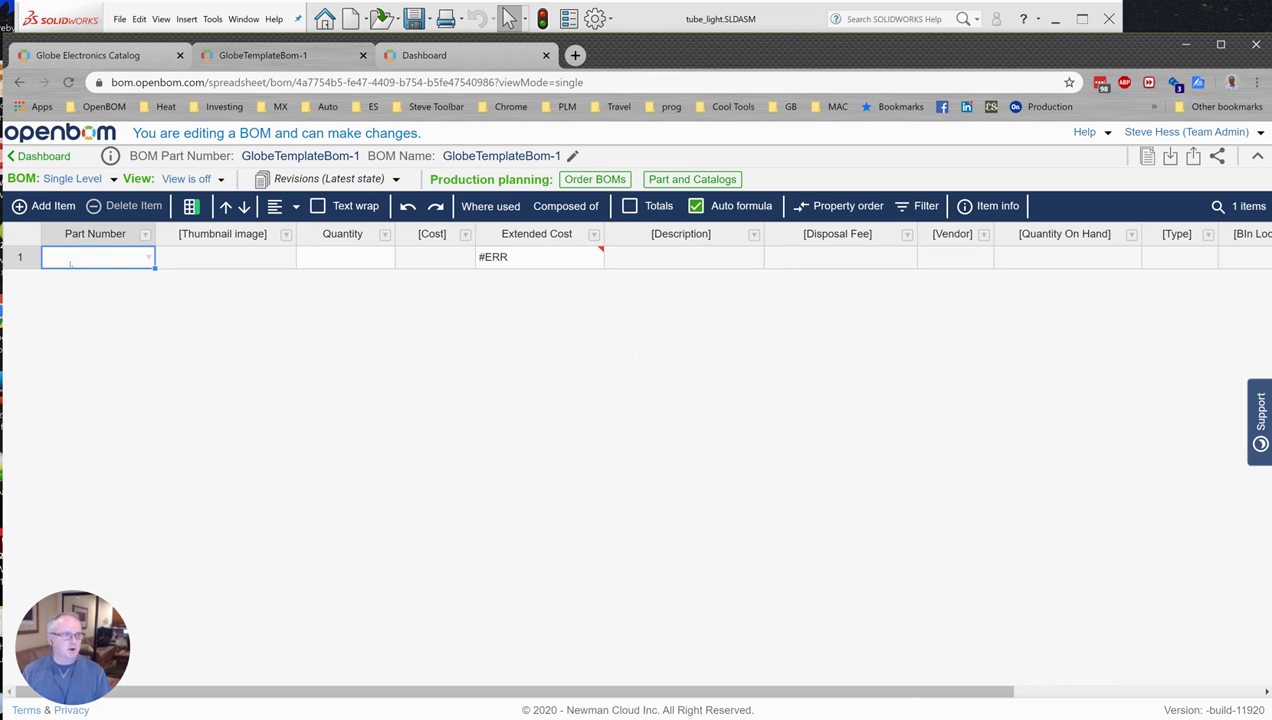
Step: Save the BOM as template T6, keeping the same catalogs and formulas but not a copy of the data
left_click(328, 253)
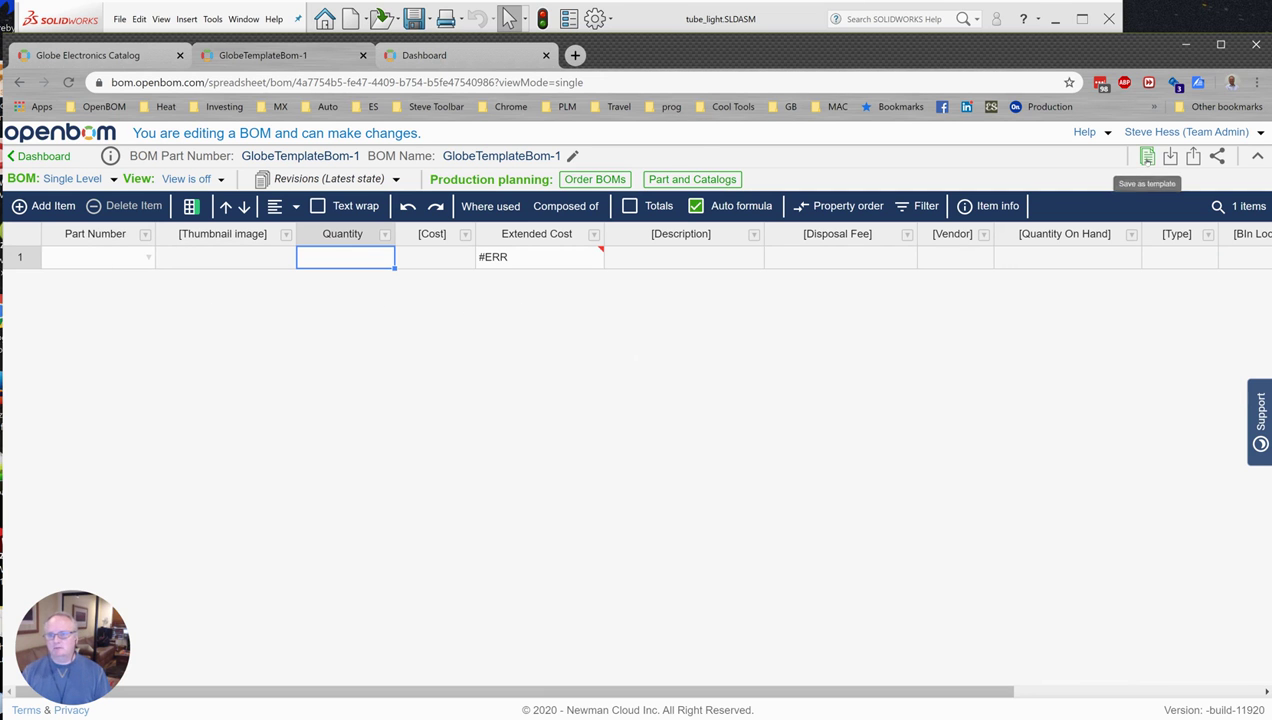
left_click(1147, 157)
left_click(633, 346)
type("T6")
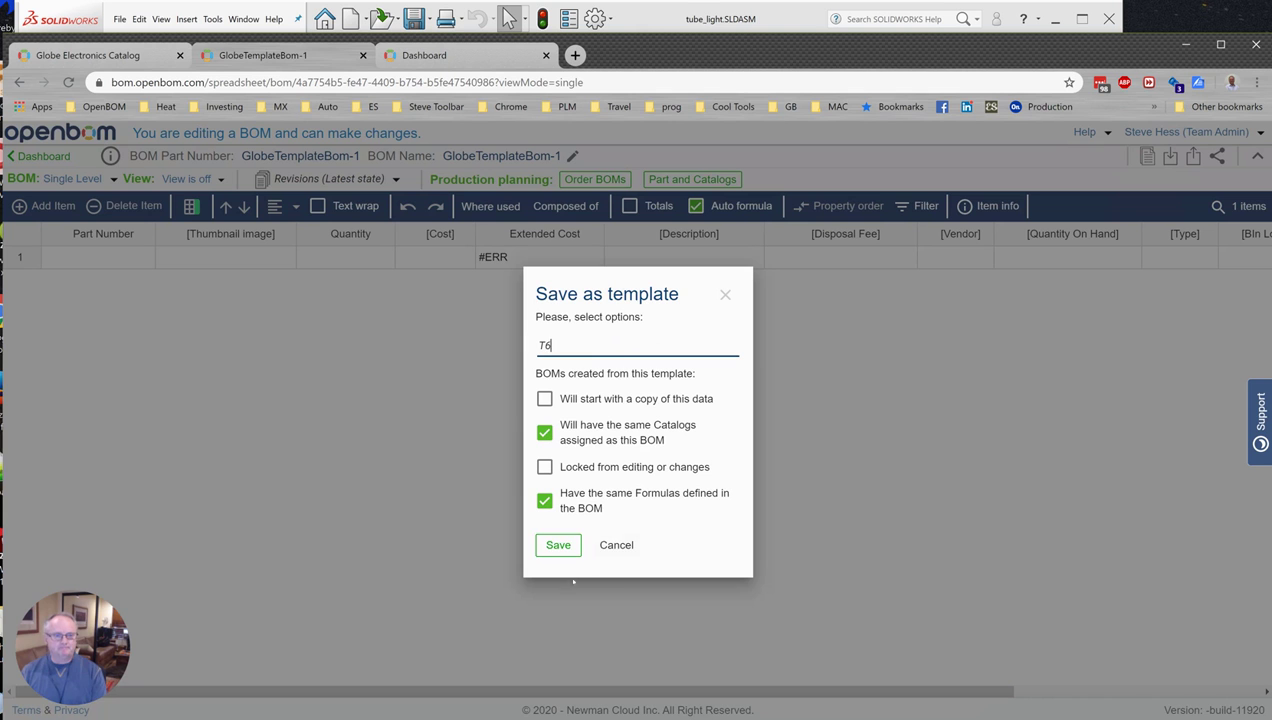
left_click(558, 547)
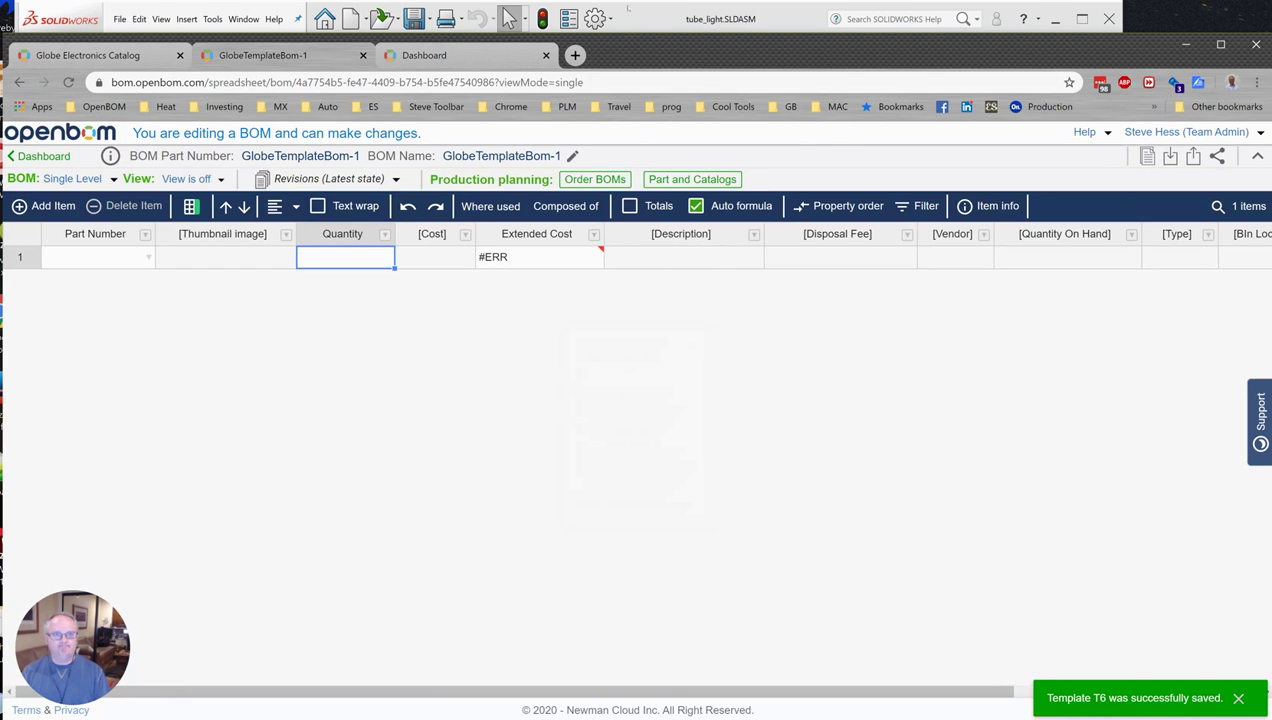
Step: Switch to SOLIDWORKS and choose T6 as the template in the OpenBOM add-in configuration
left_click(626, 8)
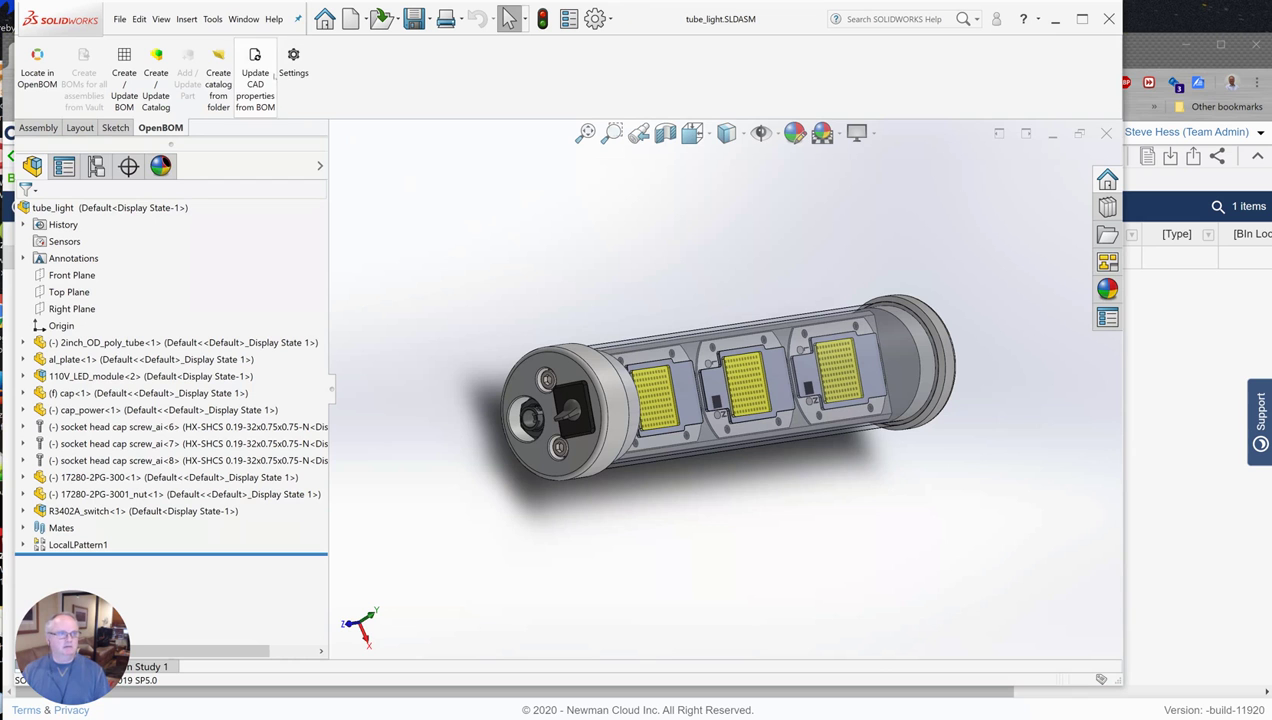
left_click(293, 60)
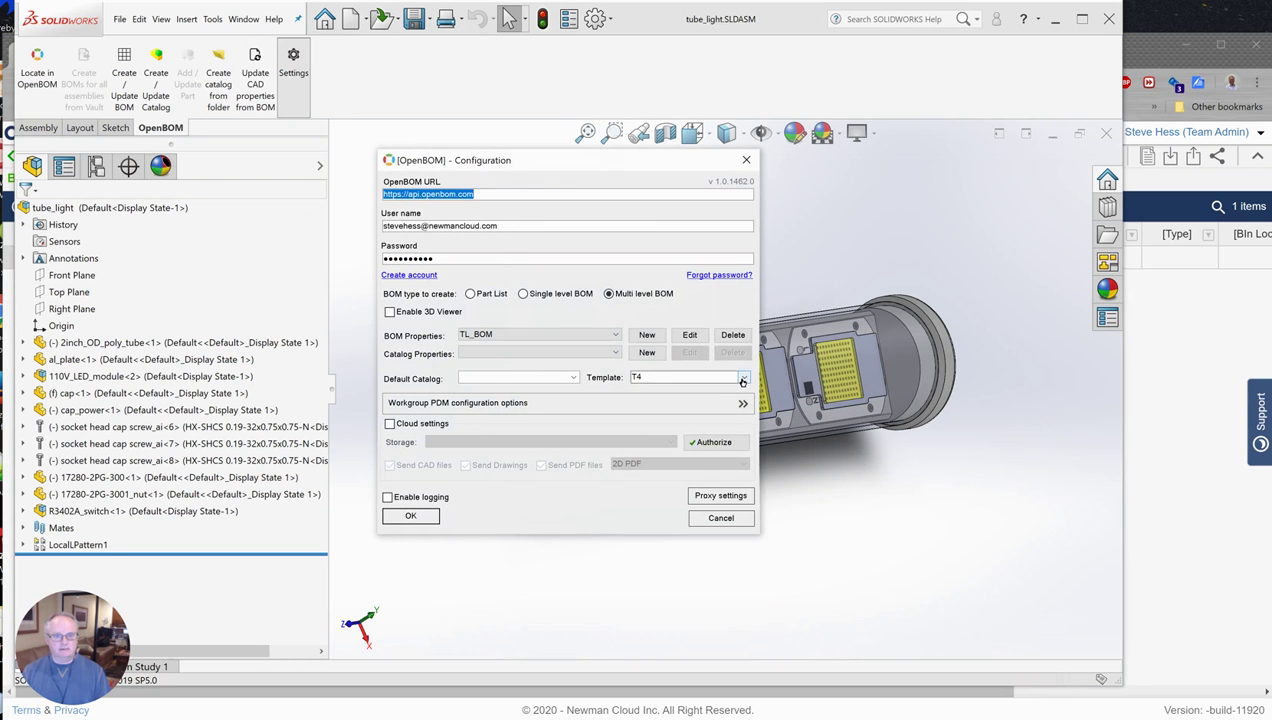
left_click(742, 378)
left_click(664, 419)
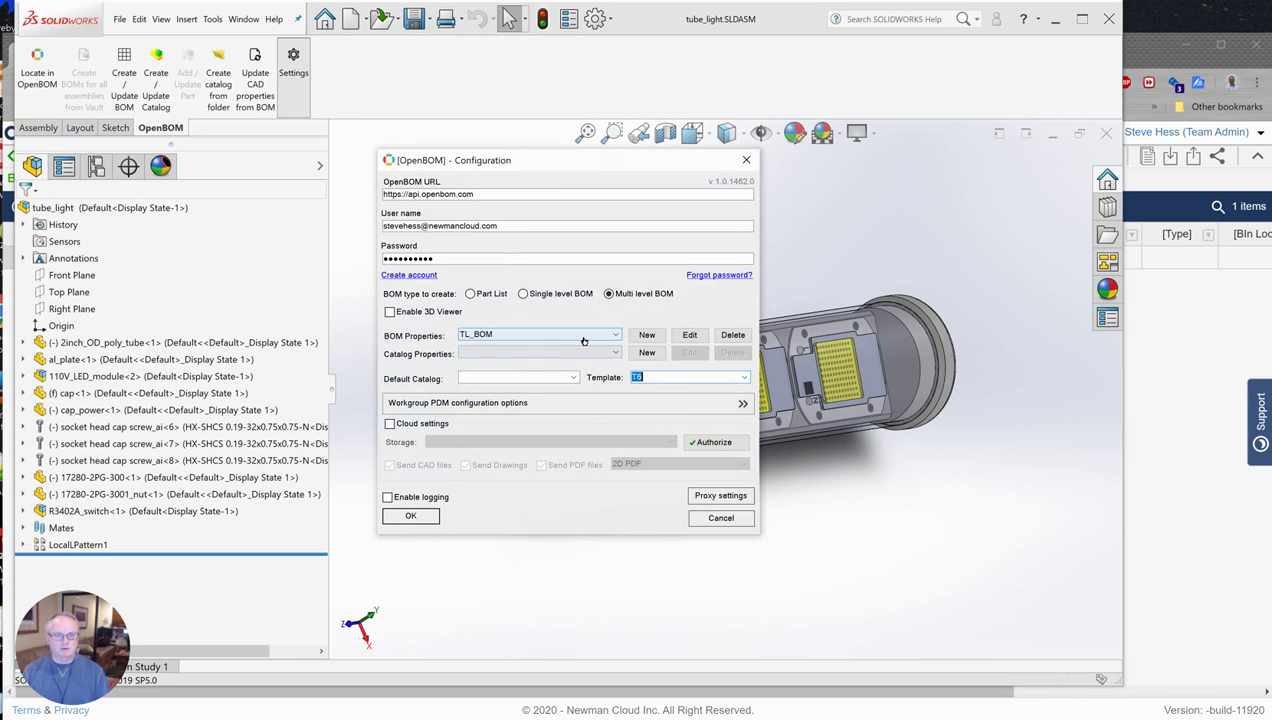
Step: Open the TL_BOM property set for editing, save it with File Name as its only OpenBOM property, and accept the configuration
left_click(690, 335)
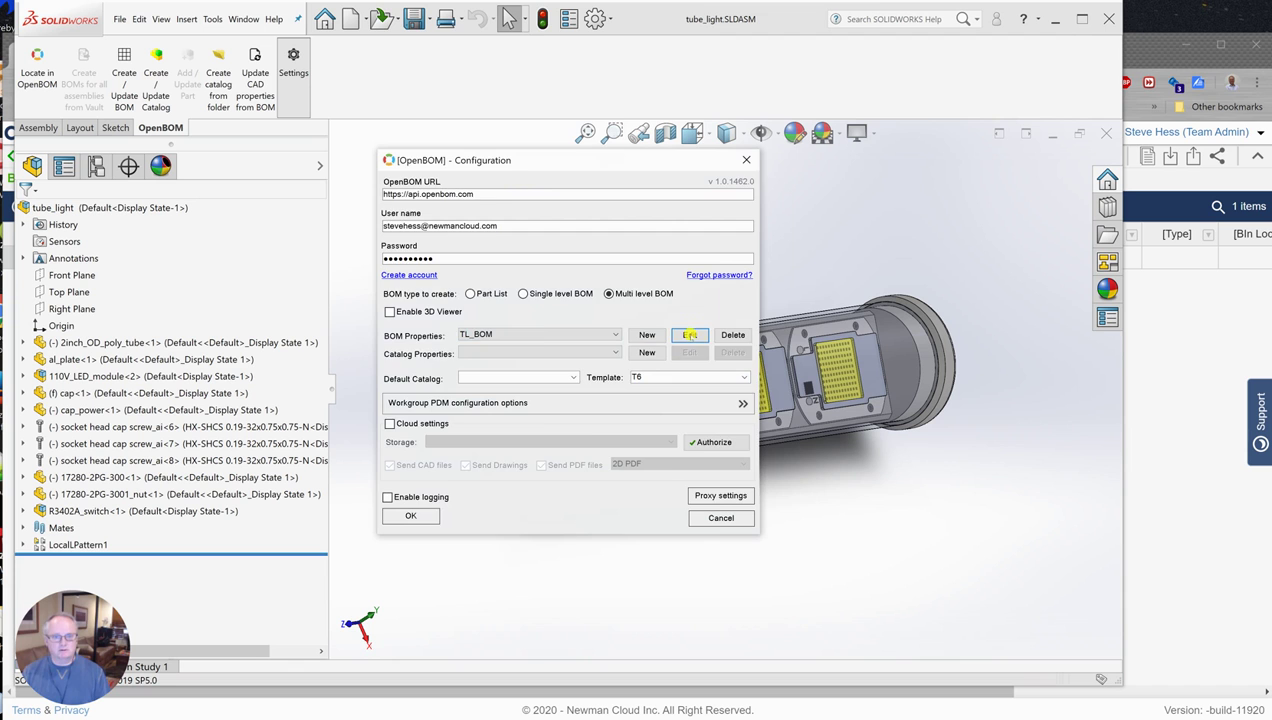
left_click(690, 334)
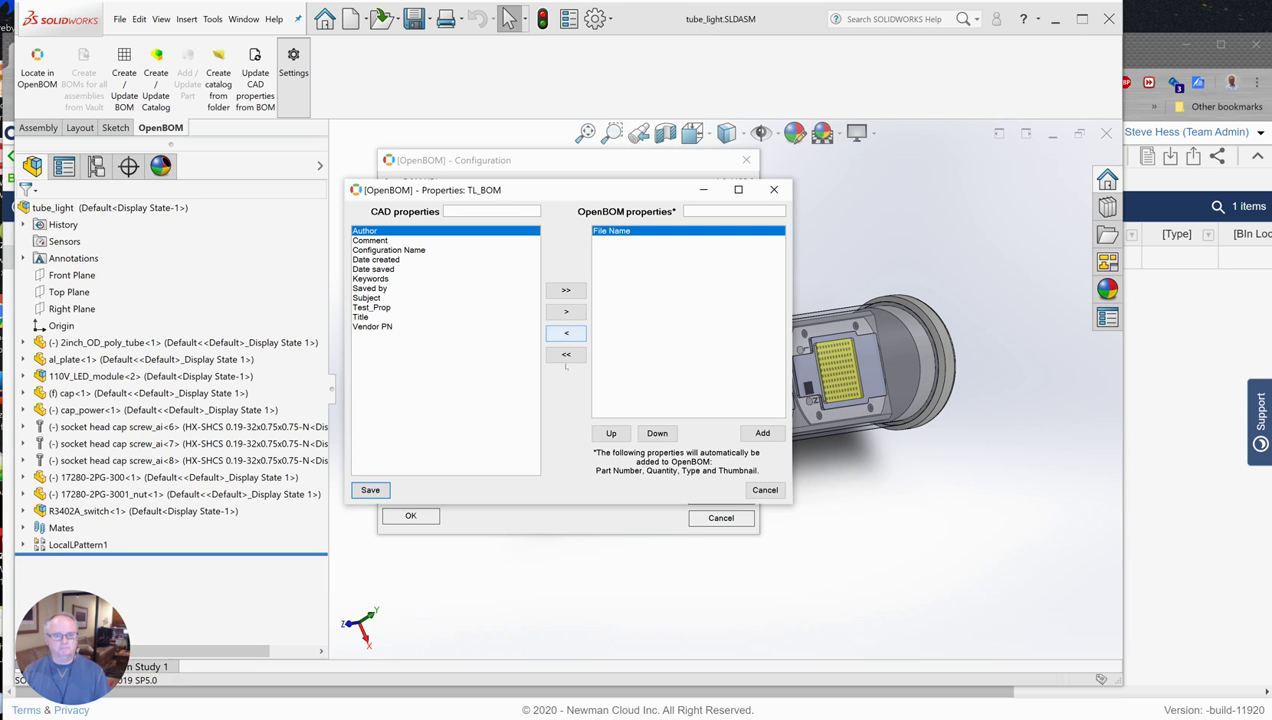
left_click(373, 490)
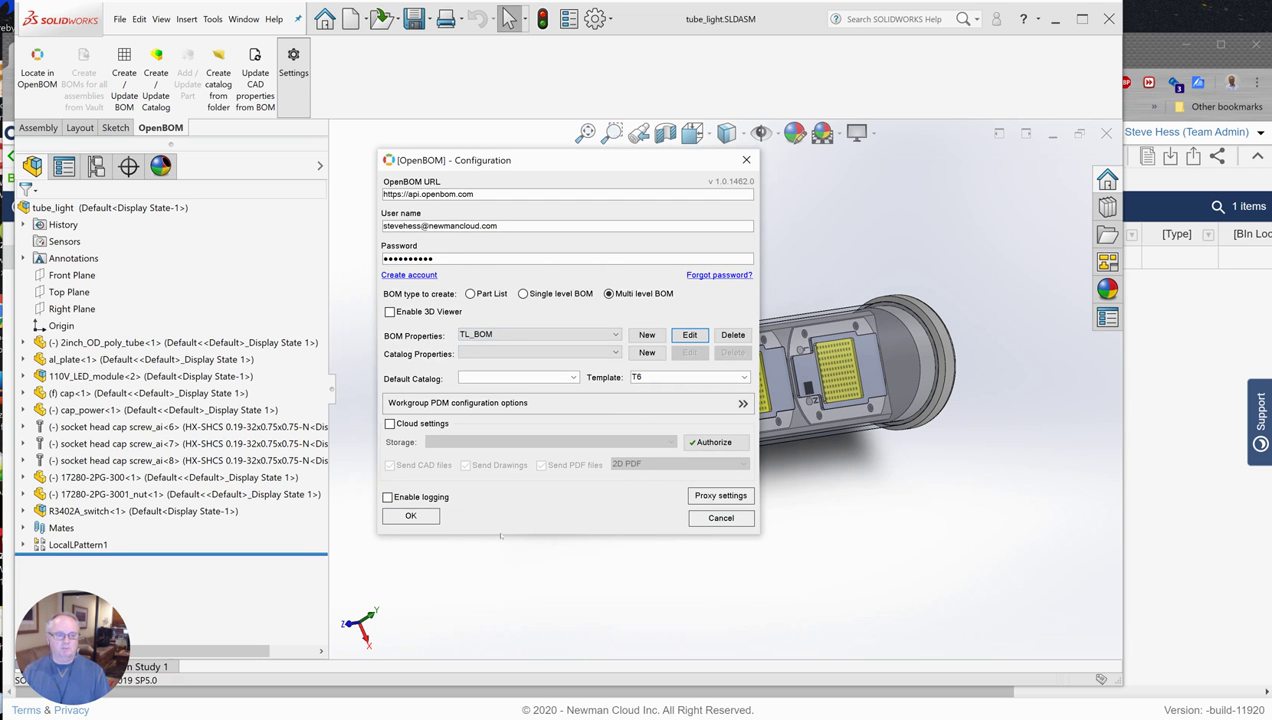
left_click(424, 517)
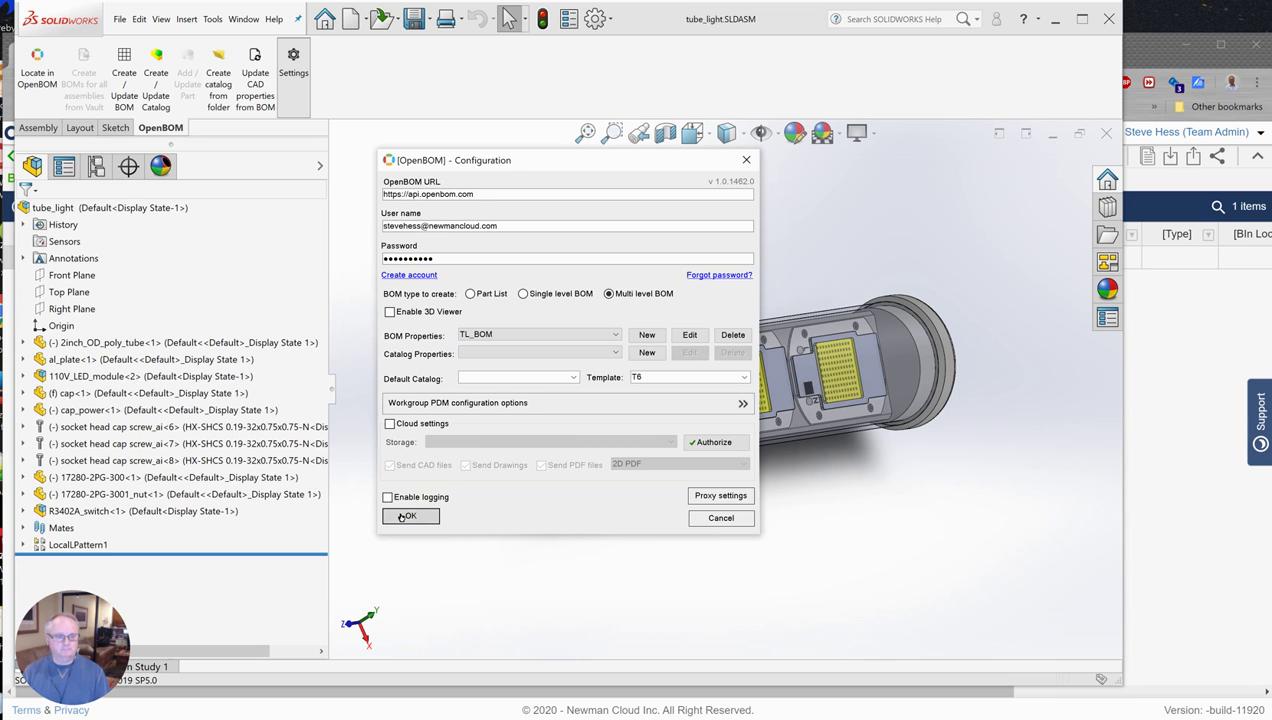
left_click(412, 517)
left_click(410, 518)
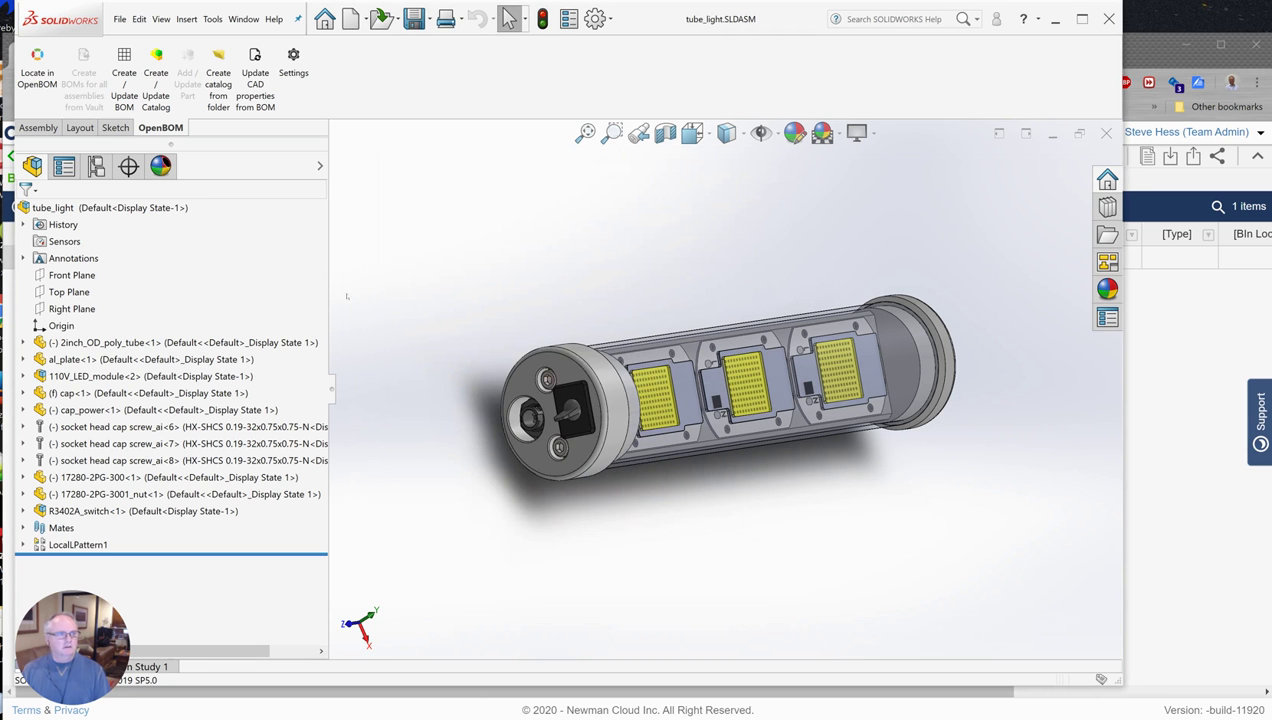
Step: Create or update the multi-level BOM from the tube_light assembly and open it in the browser
left_click(124, 82)
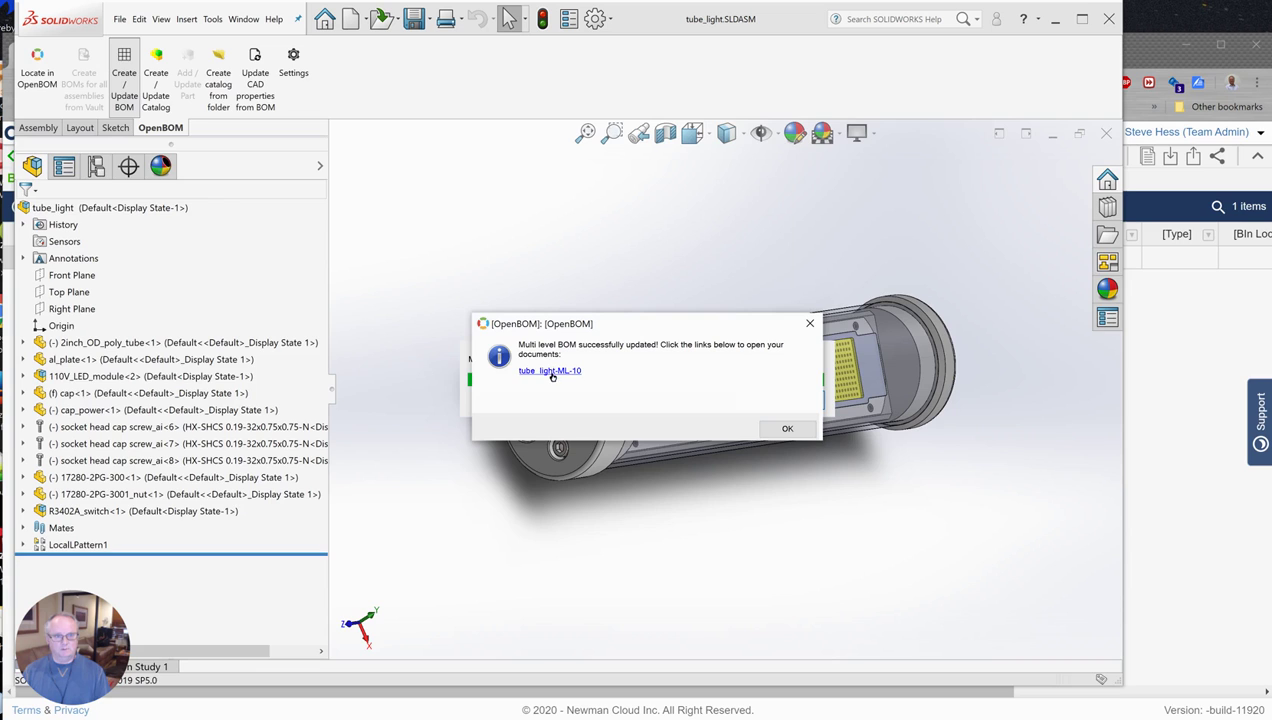
left_click(549, 370)
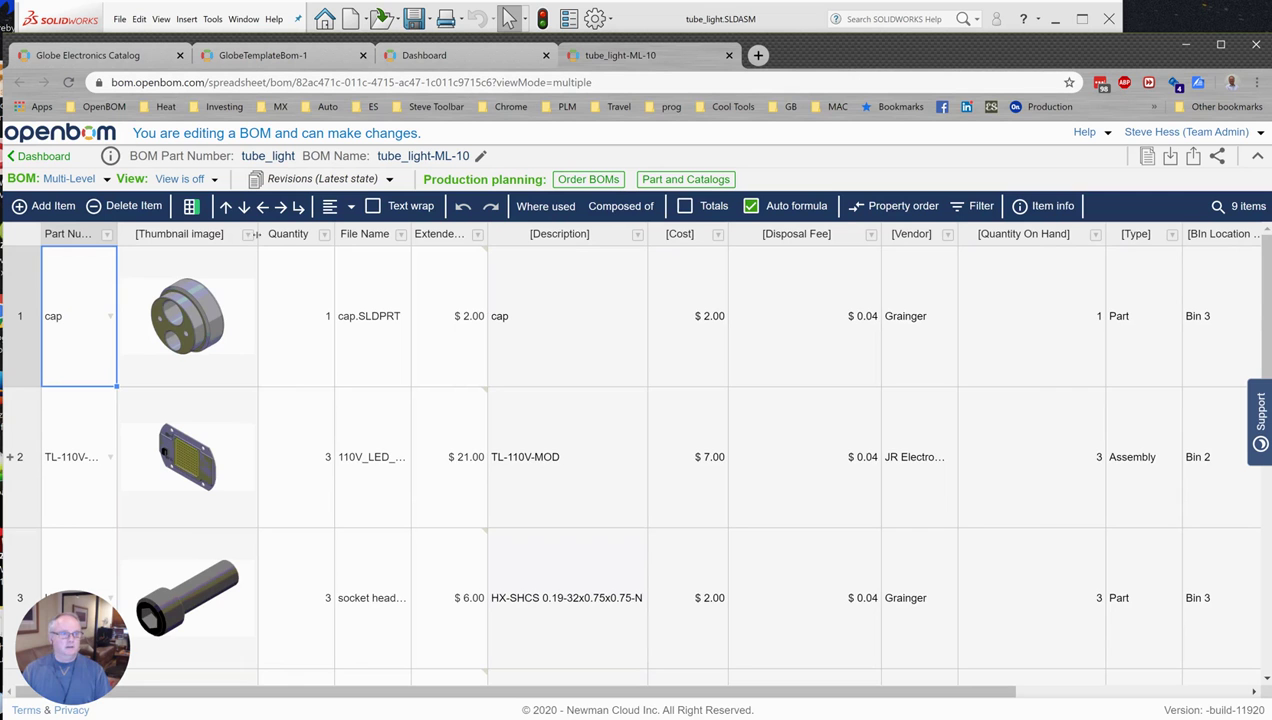
Step: Narrow the Thumbnail image column to about half its width and turn on text wrapping for the BOM
left_click_drag(255, 233, 187, 233)
mouse_move(345, 371)
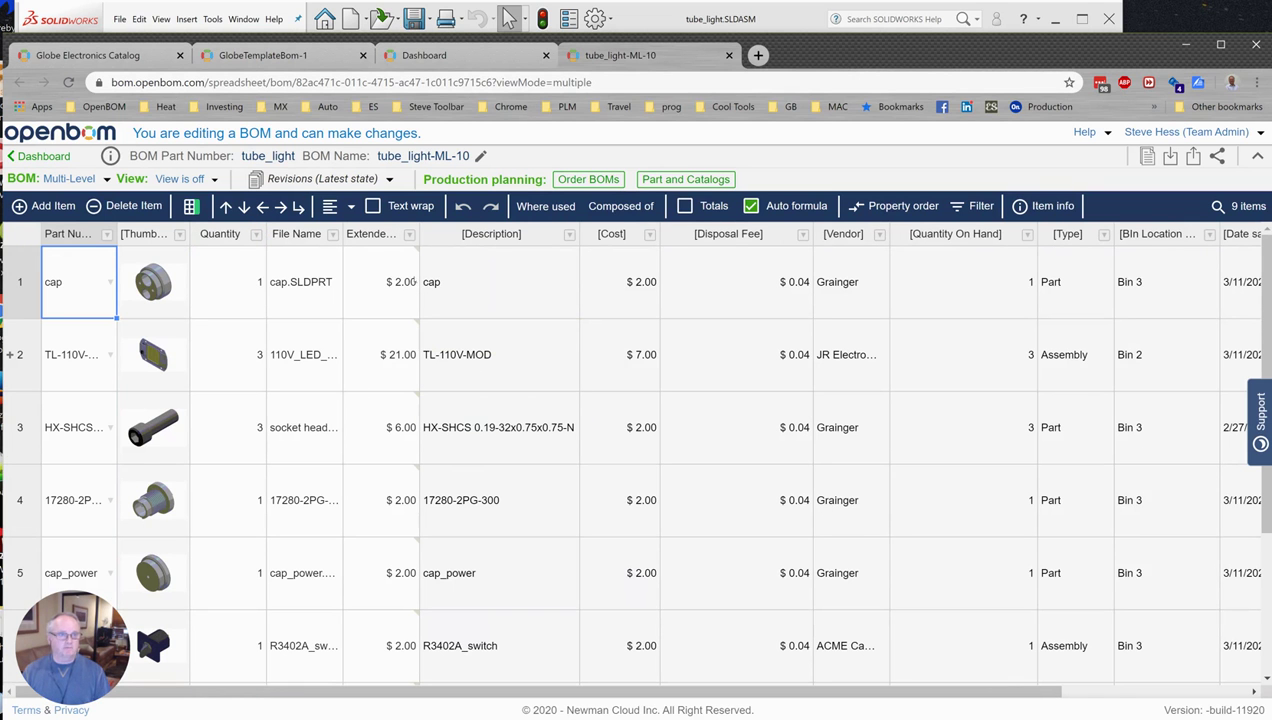
left_click(374, 208)
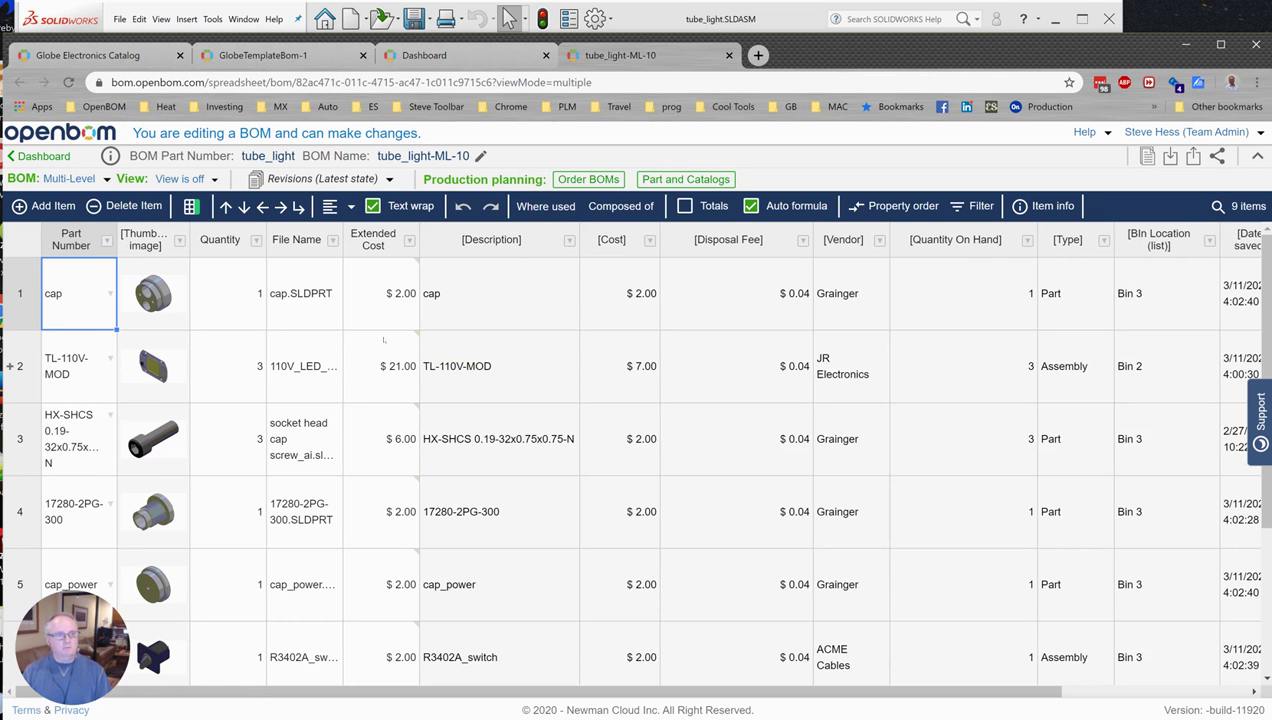
Step: Examine the Extended Cost formula and the TL-110V-MOD subassembly's component costs, and collapse the subassembly again
mouse_move(374, 281)
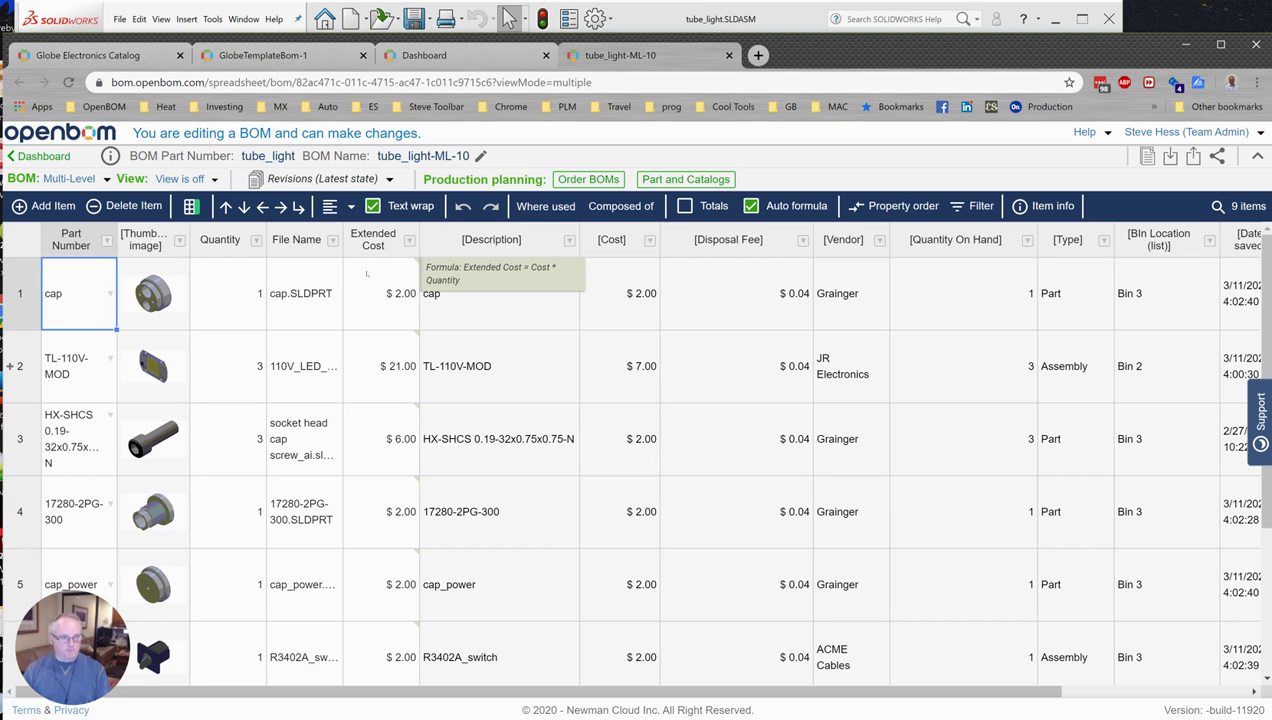
left_click(16, 367)
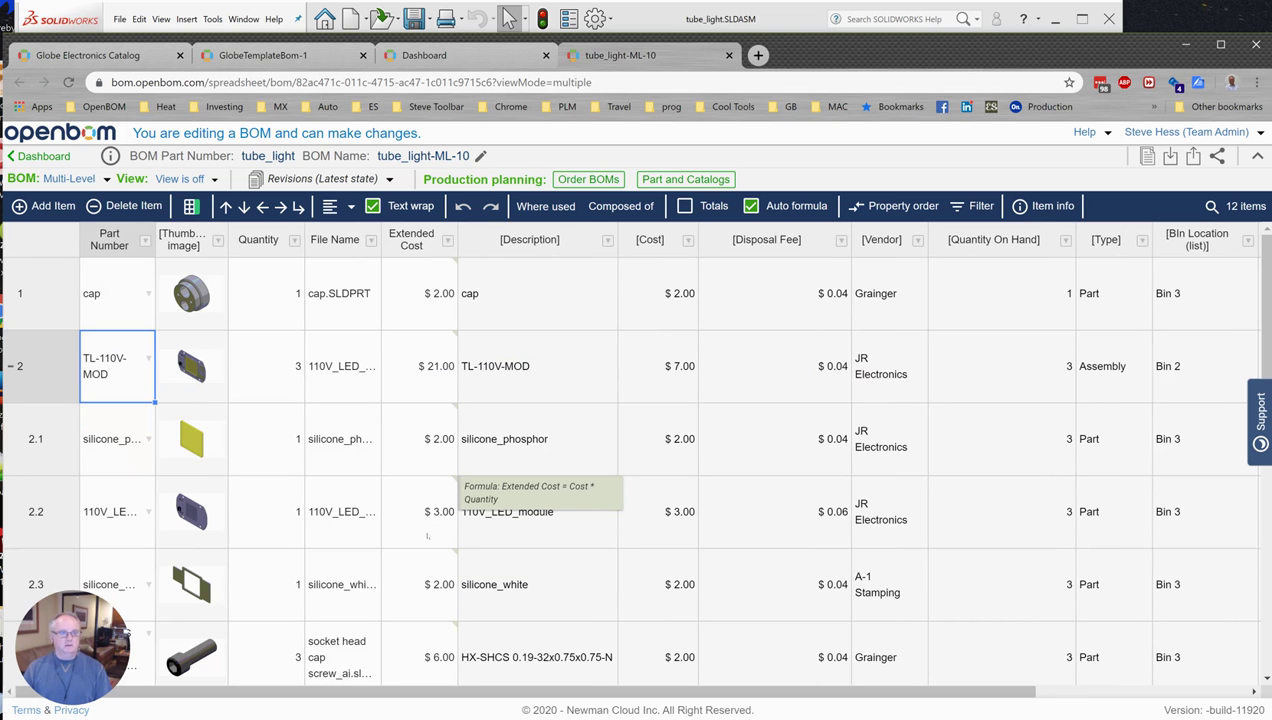
left_click(10, 368)
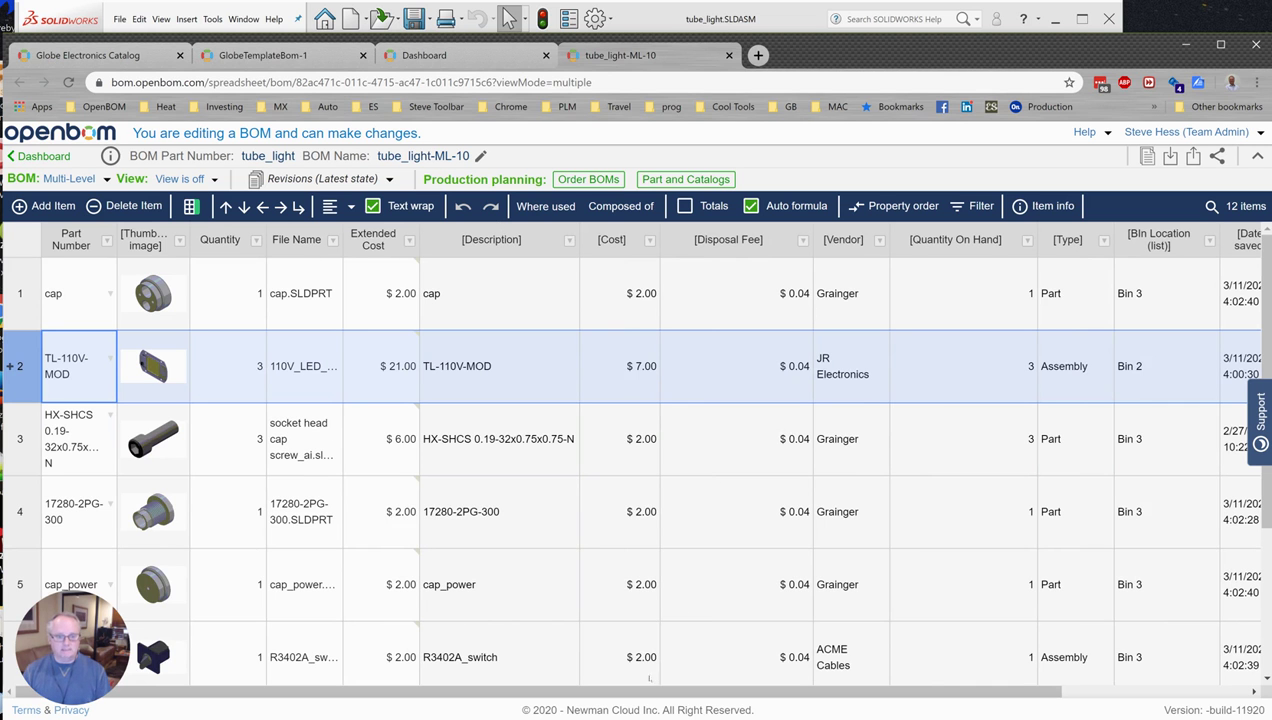
left_click_drag(650, 690, 742, 690)
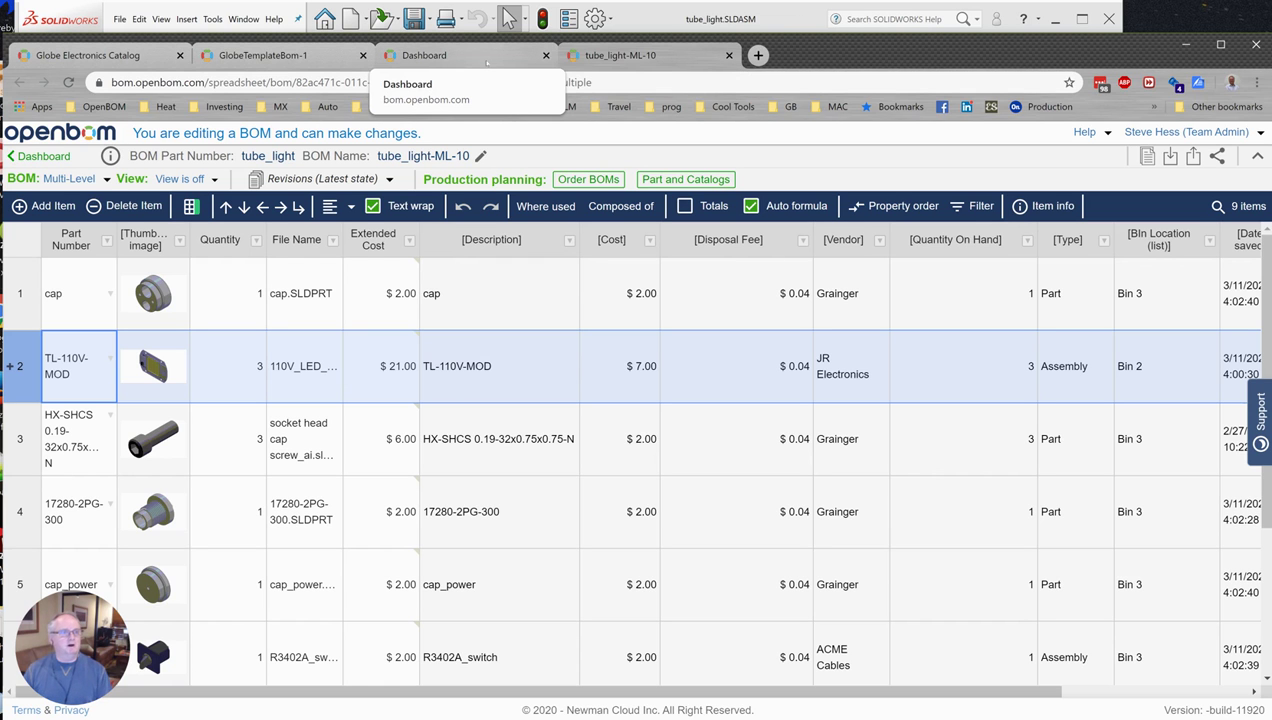
Step: Return to the GlobeTemplateBom-1 BOM, review its Extended Cost column and save-as-template options, and close the options without saving
left_click(297, 57)
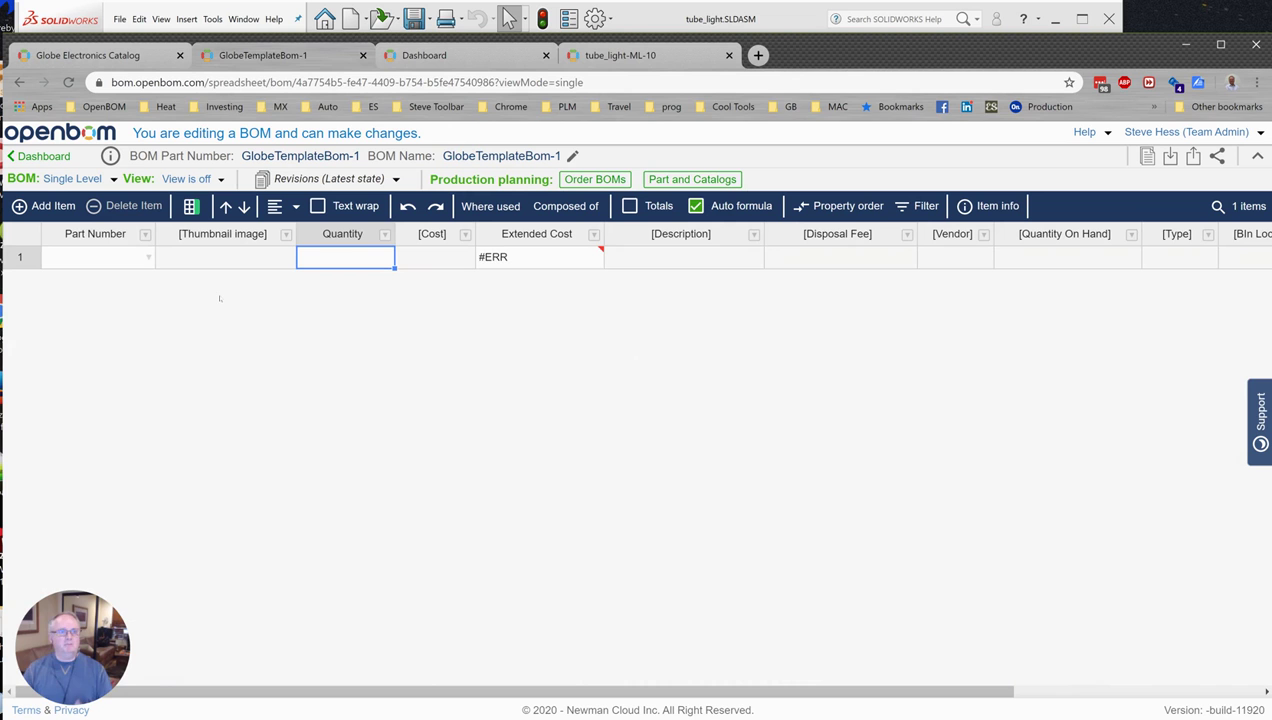
mouse_move(482, 257)
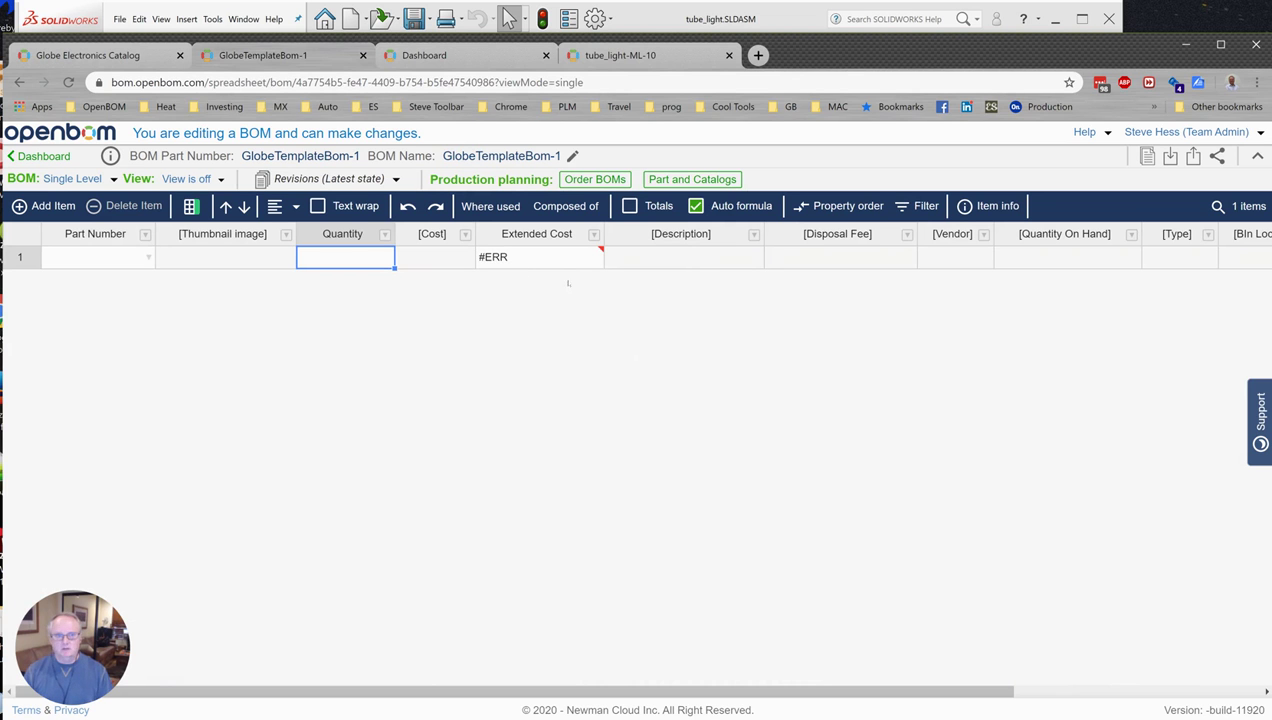
mouse_move(560, 262)
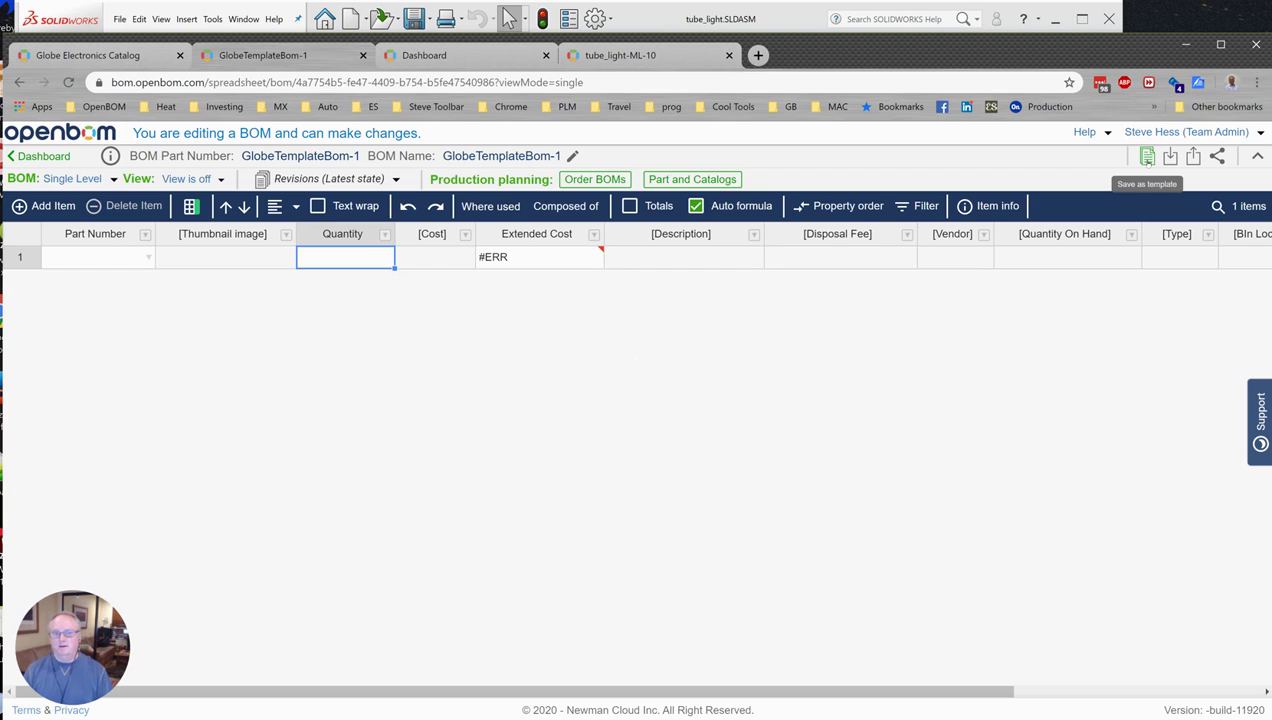
left_click(1147, 157)
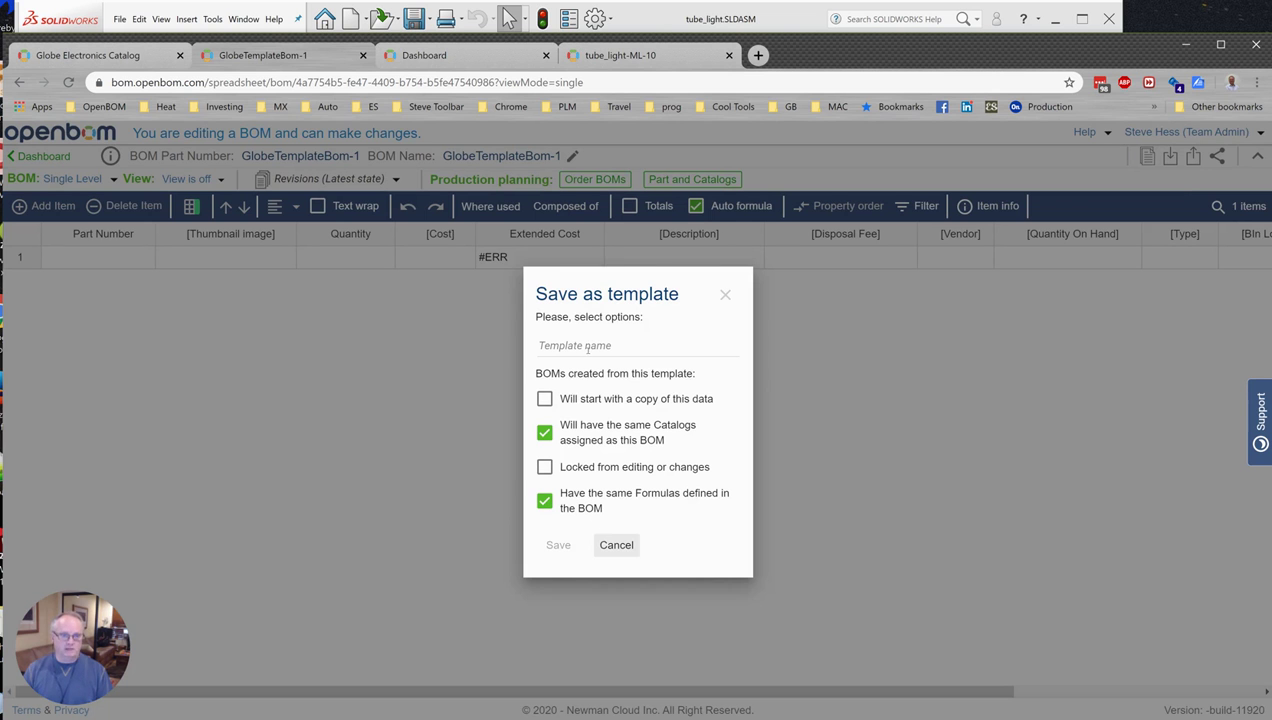
left_click(724, 293)
Step: Return to SOLIDWORKS, dismiss the BOM message, and review the template choice in the OpenBOM configuration, keeping T6
left_click(778, 22)
left_click(787, 428)
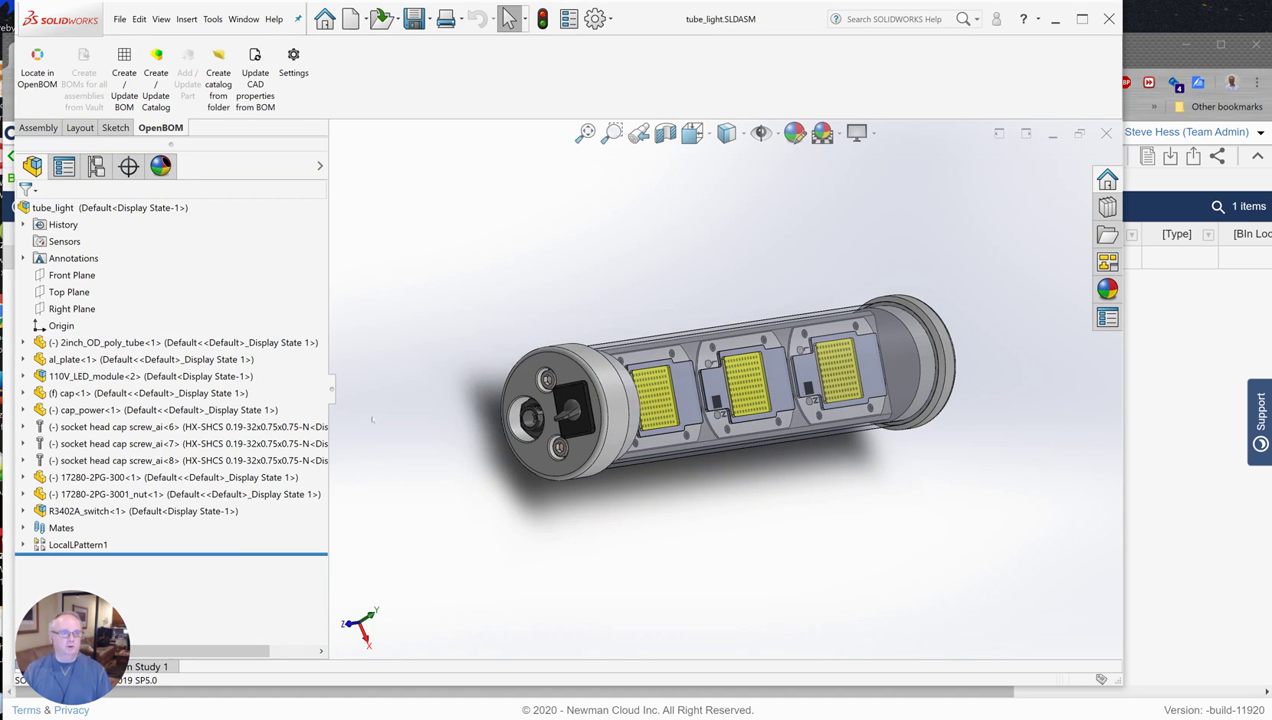
left_click(294, 66)
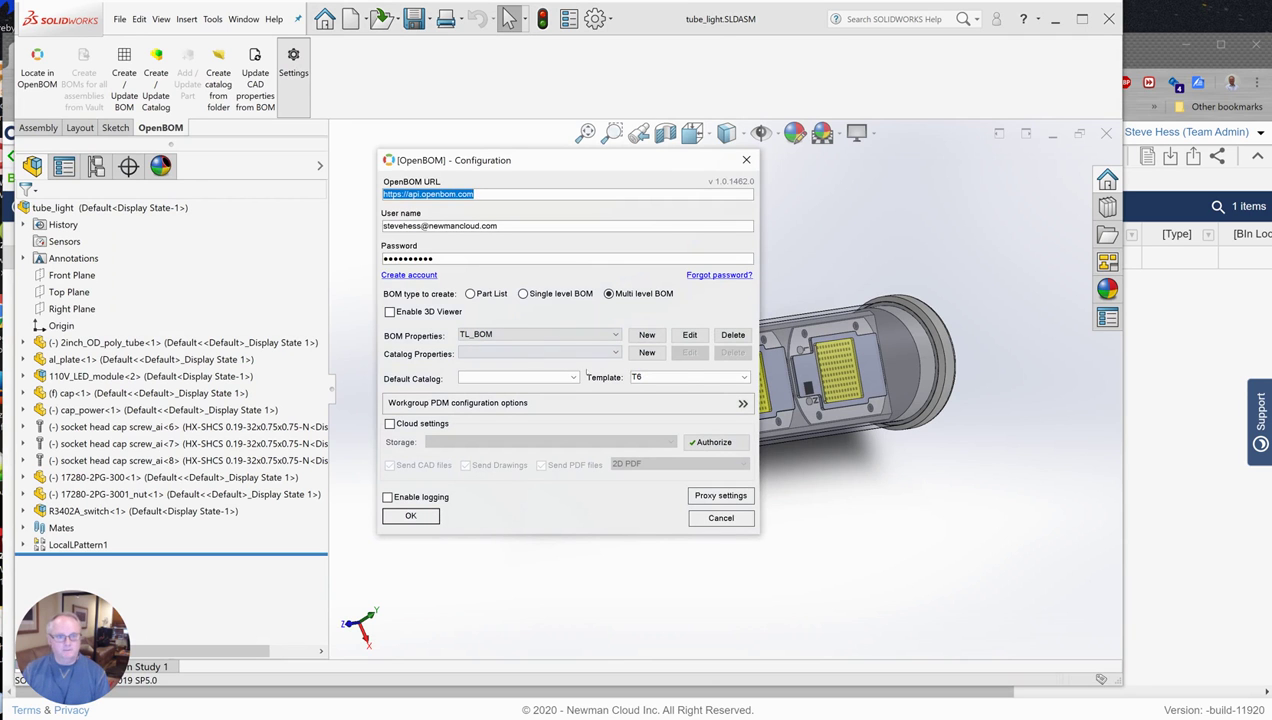
left_click(715, 377)
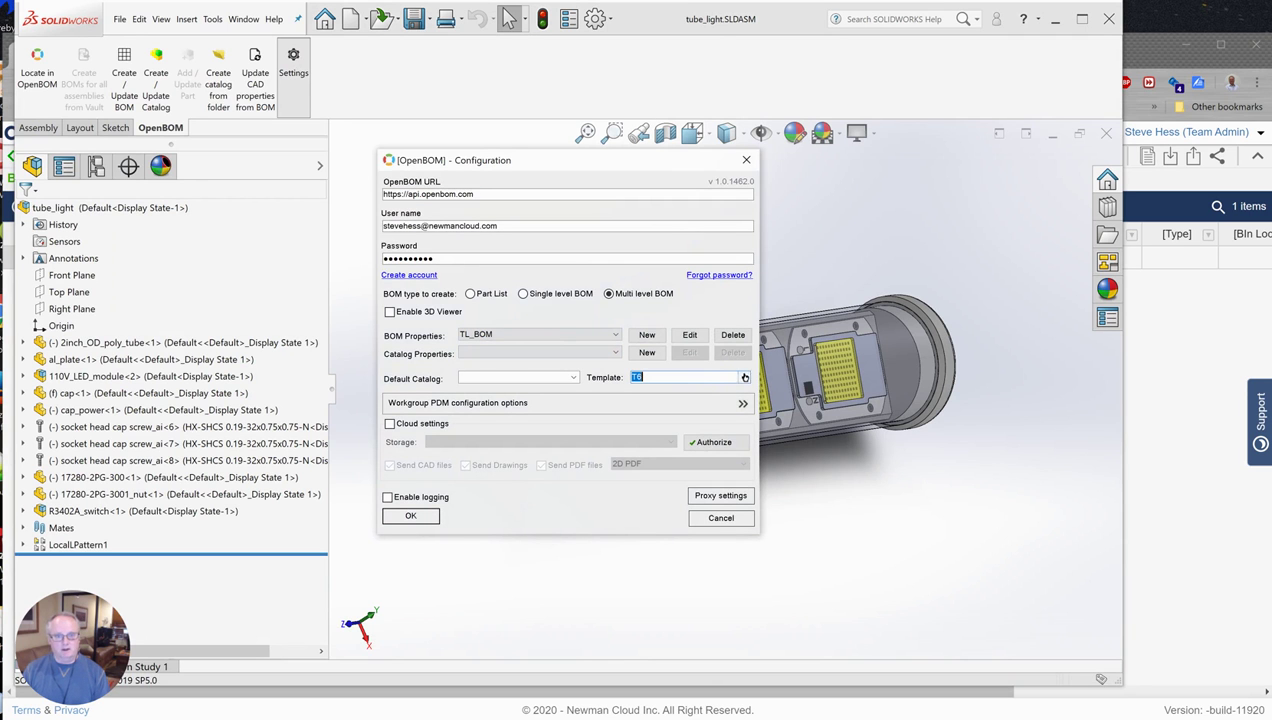
left_click(741, 377)
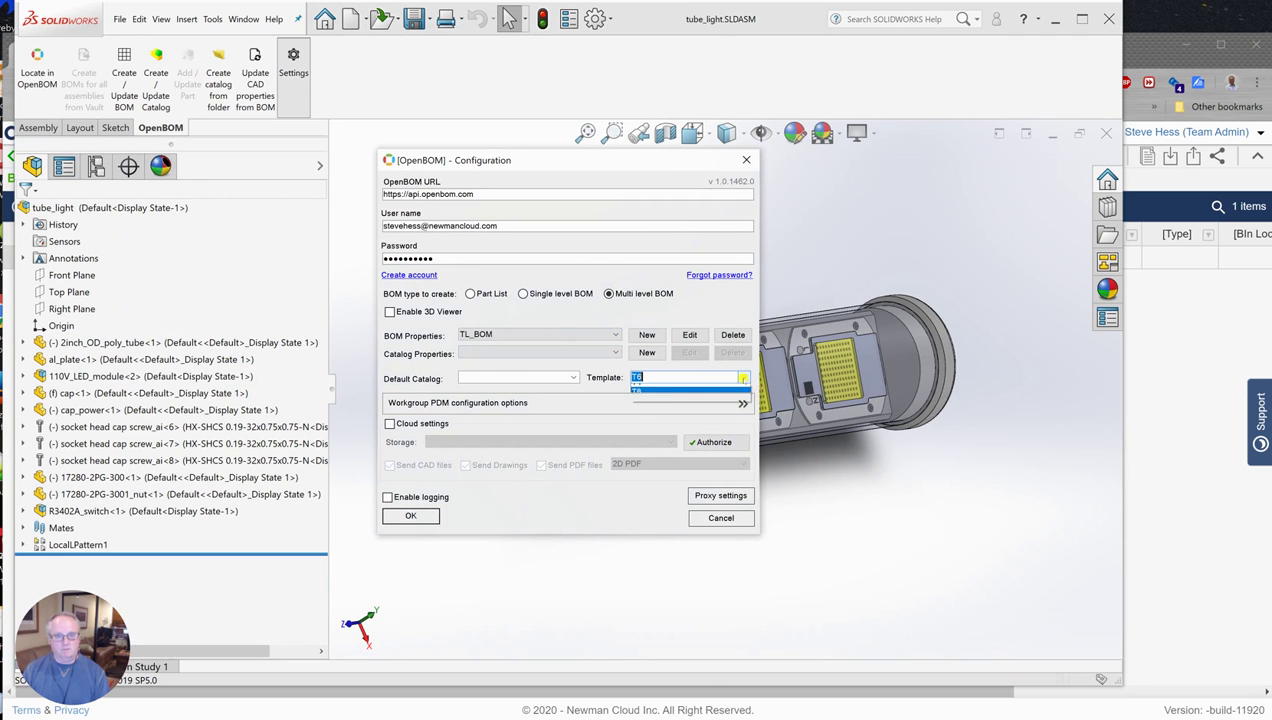
left_click(846, 227)
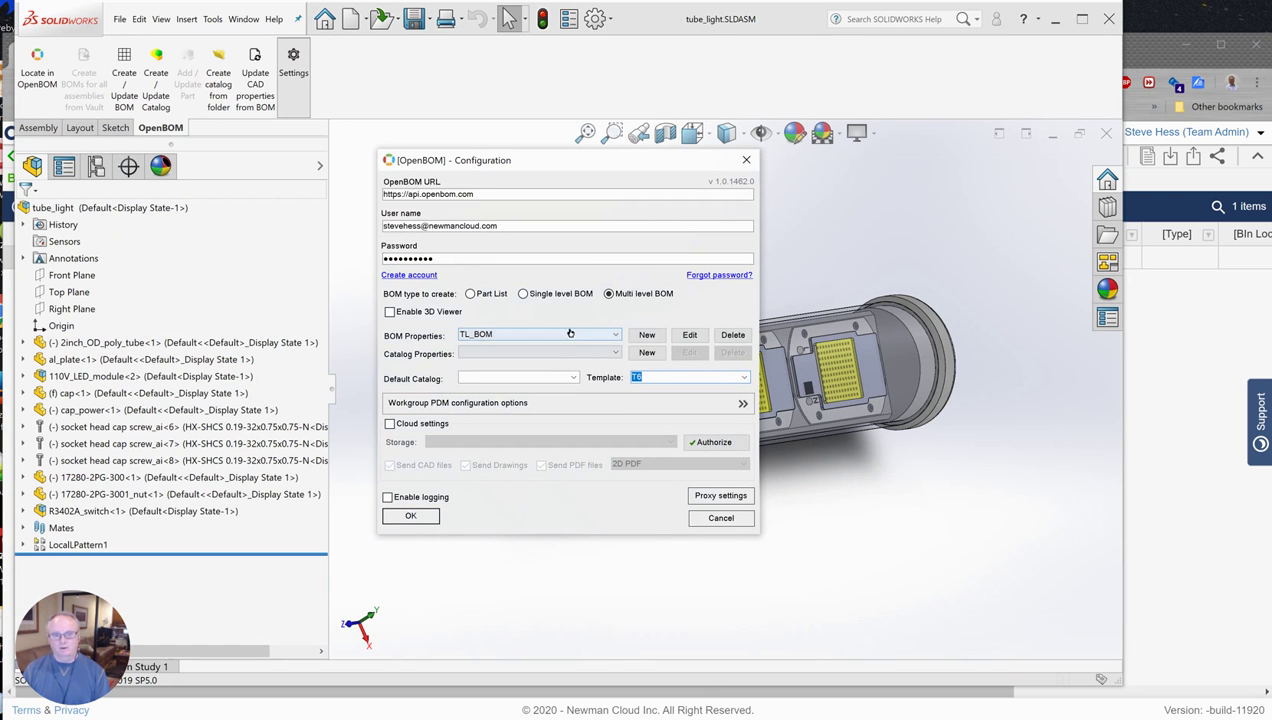
Step: Review the property mapping of TL_BOM, save it without changes, and close the configuration by accepting it
left_click(688, 335)
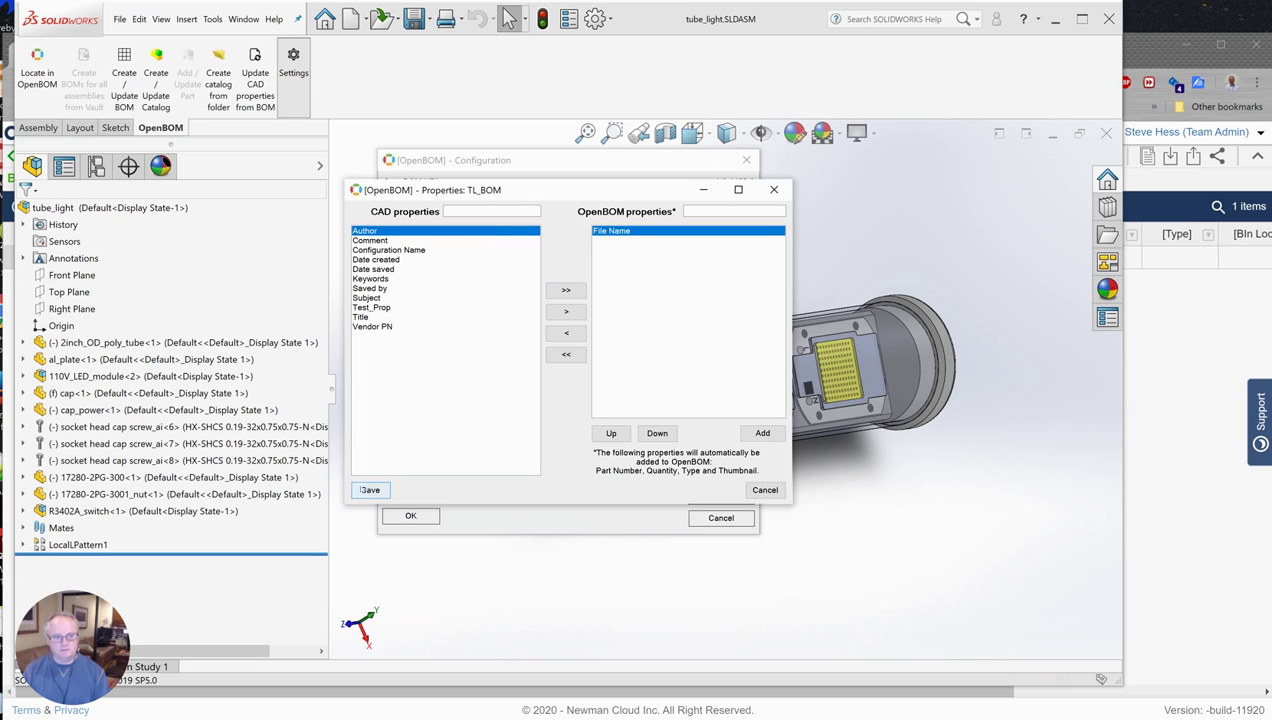
left_click(380, 491)
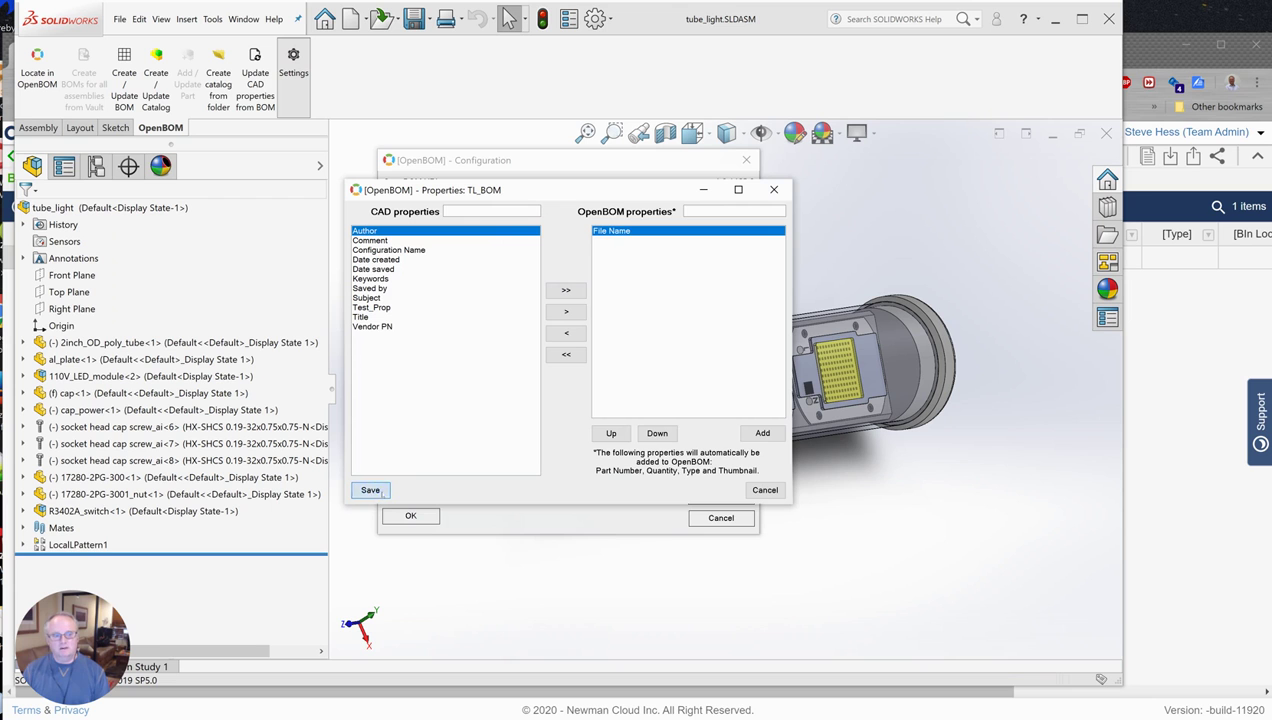
left_click(375, 493)
left_click(370, 490)
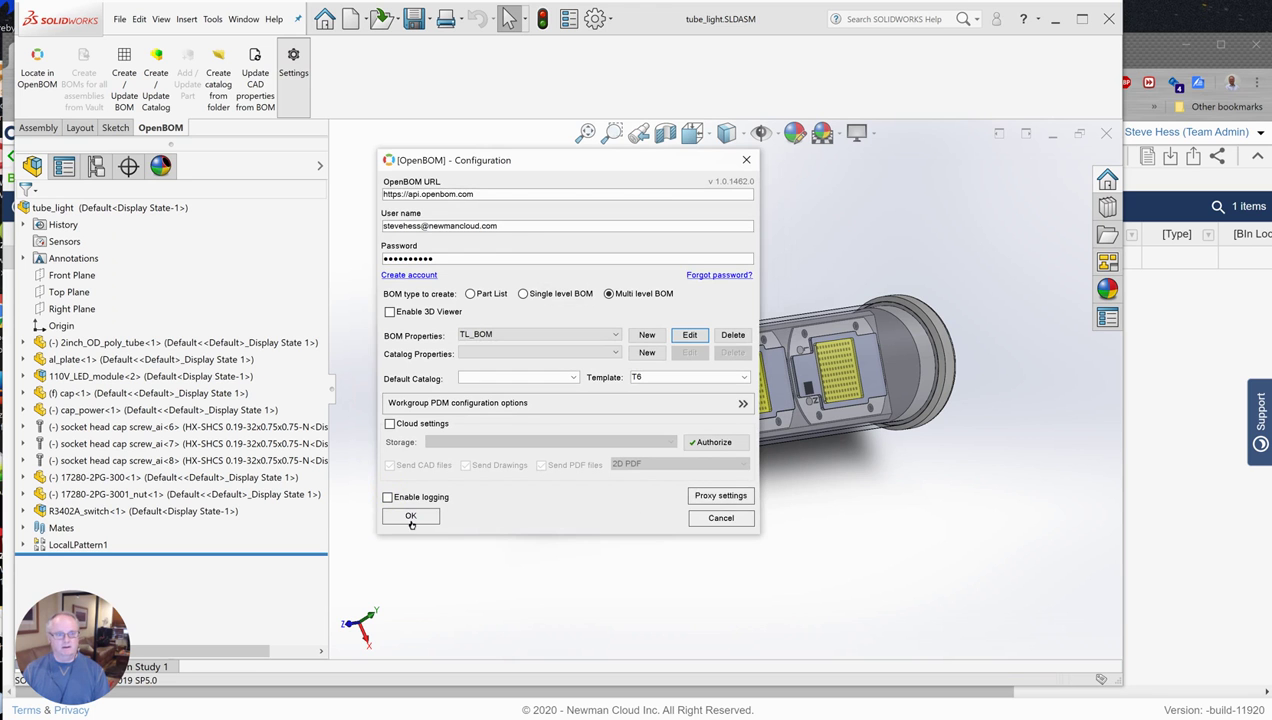
left_click(410, 517)
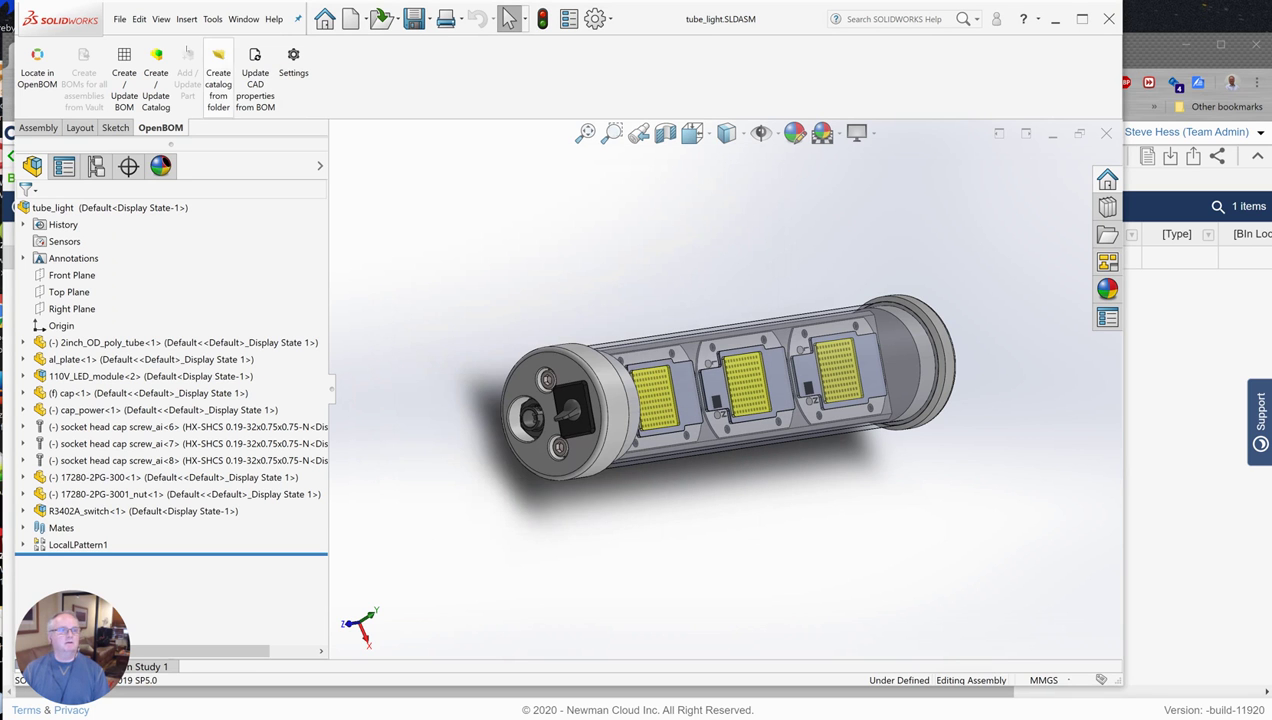